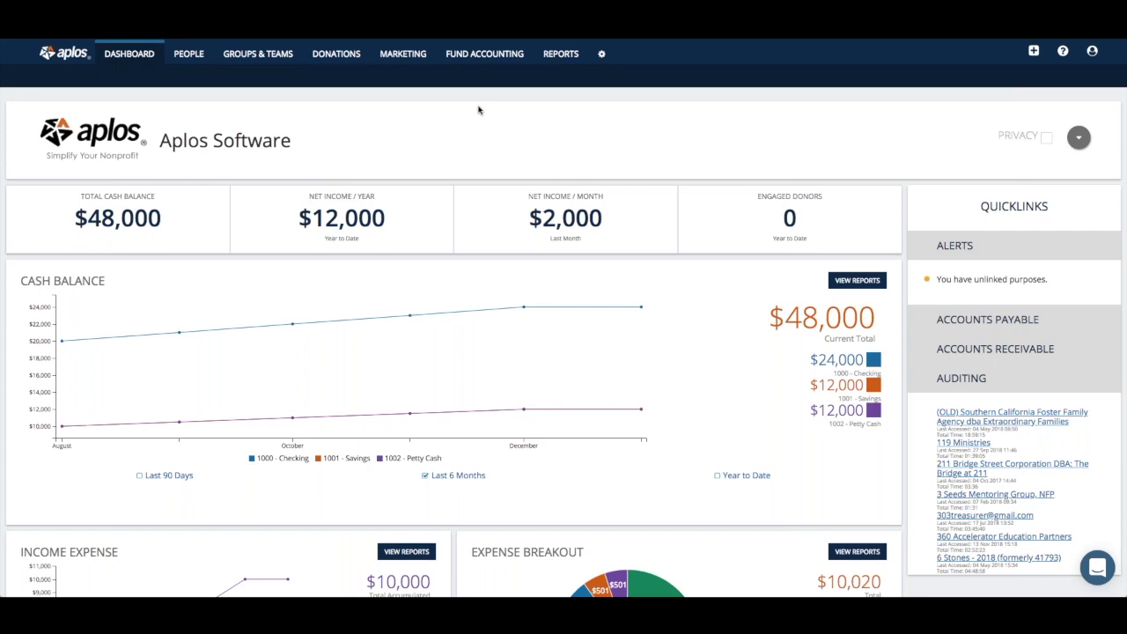
- Leave the Dashboard for the Reports page using the top navigation bar
{"action": "left_click", "coordinate": [544, 54]}
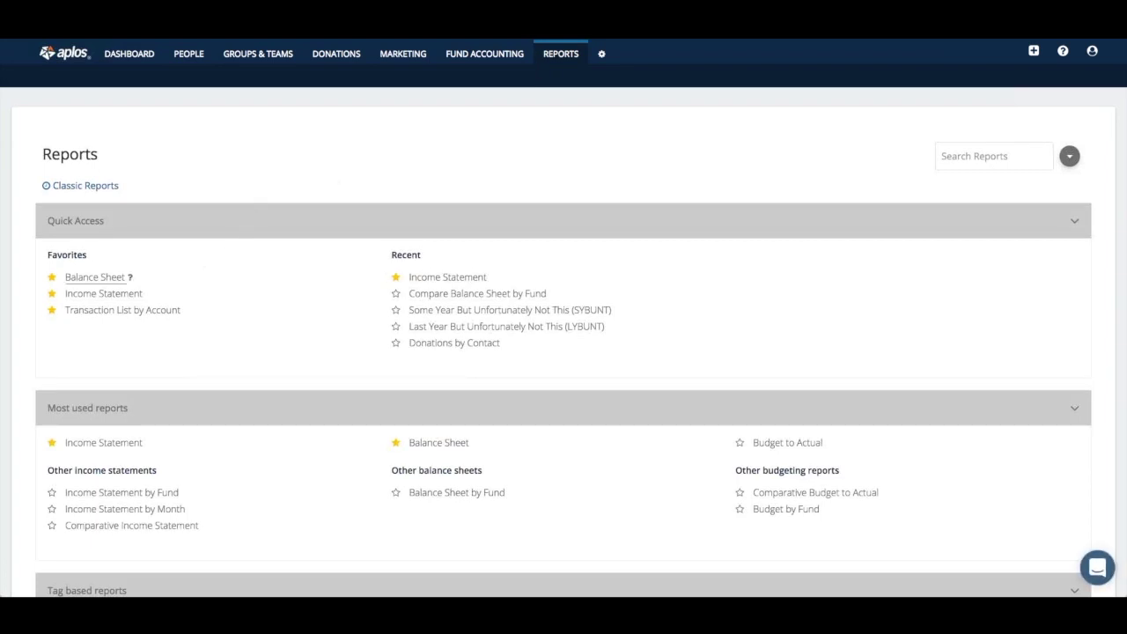
- Run the Income Statement for Last Year (07/01/2017–06/30/2018) and review its $24,000.00 net income
{"action": "left_click", "coordinate": [104, 294]}
{"action": "left_click", "coordinate": [173, 182]}
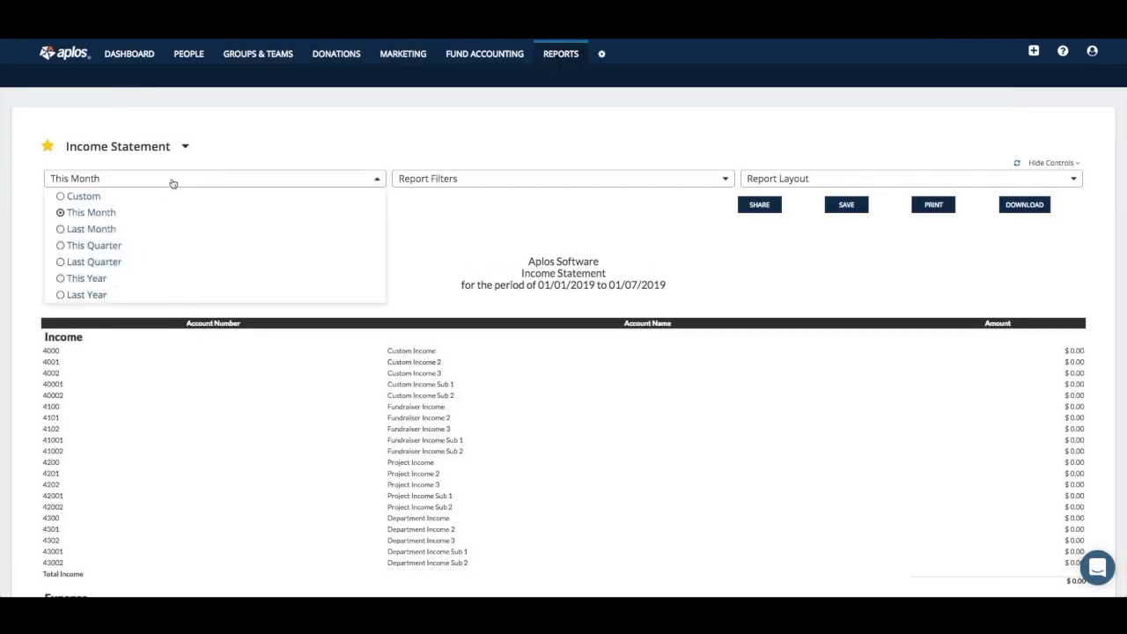
{"action": "left_click", "coordinate": [132, 295]}
{"action": "scroll", "coordinate": [543, 222], "scroll_direction": "down", "scroll_amount": 2}
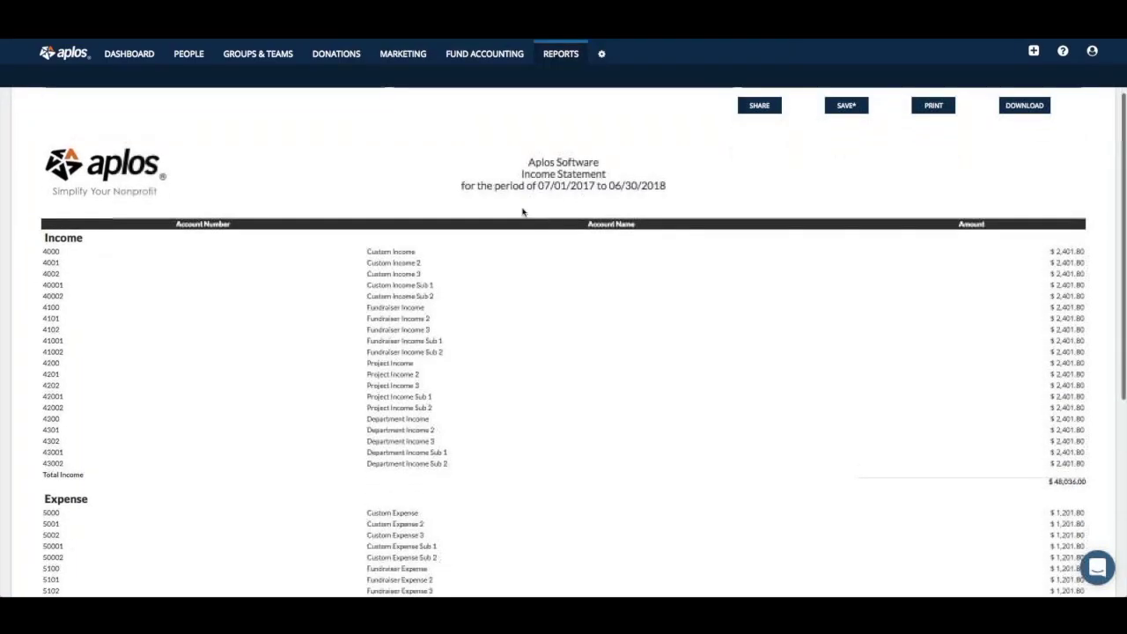
{"action": "scroll", "coordinate": [396, 440], "scroll_direction": "down", "scroll_amount": 2}
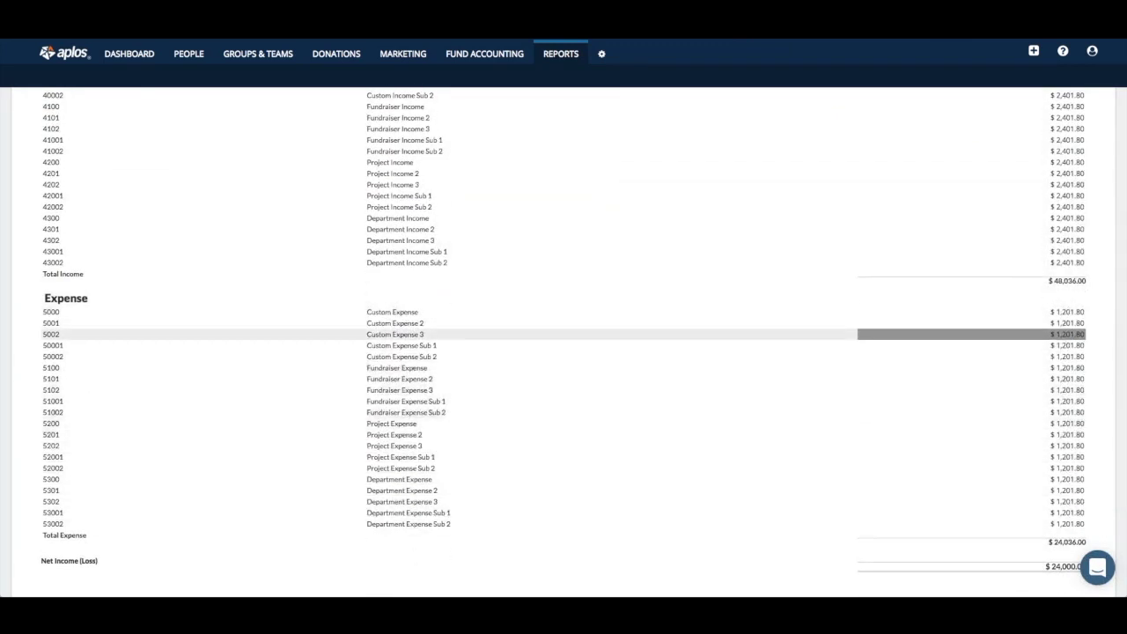
{"action": "scroll", "coordinate": [1052, 545], "scroll_direction": "down", "scroll_amount": 1}
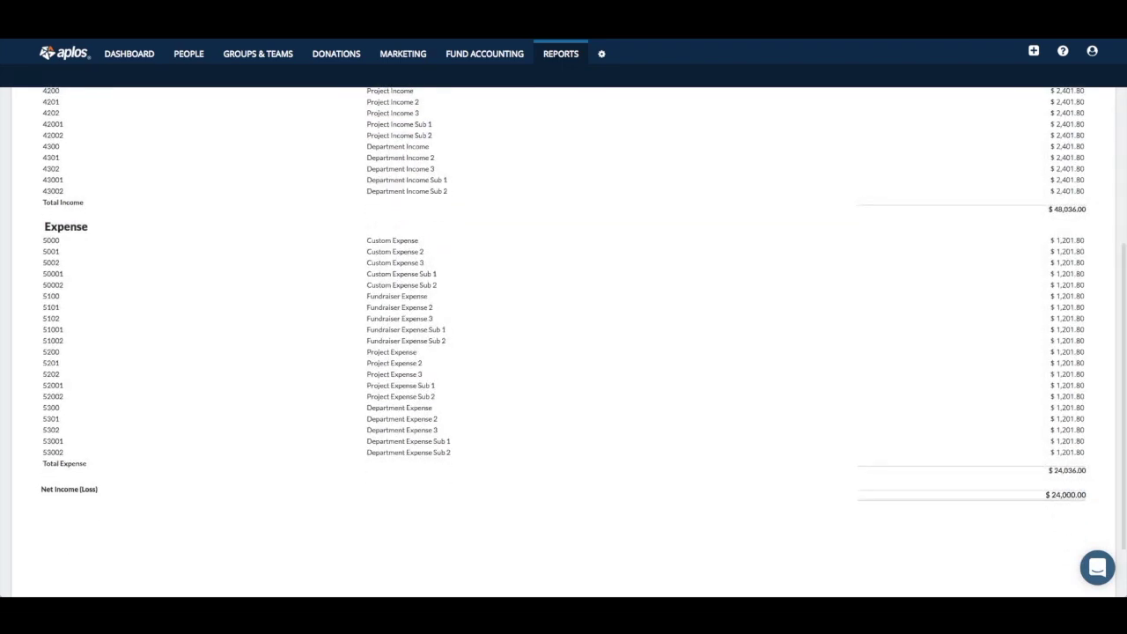
{"action": "scroll", "coordinate": [1048, 515], "scroll_direction": "up", "scroll_amount": 4}
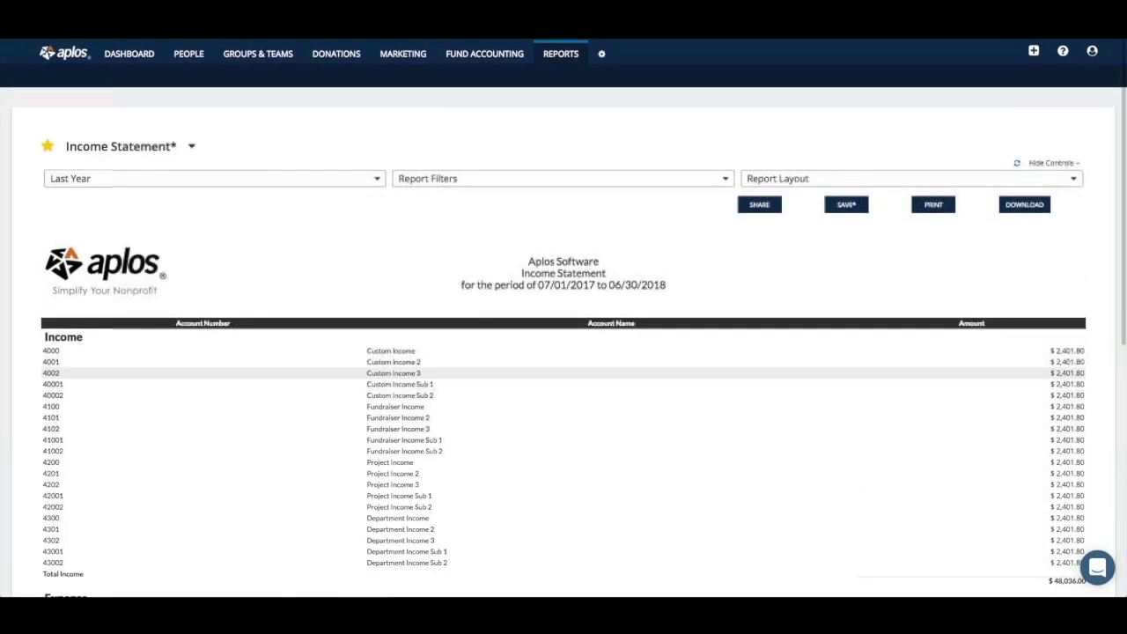
{"action": "left_click", "coordinate": [818, 186]}
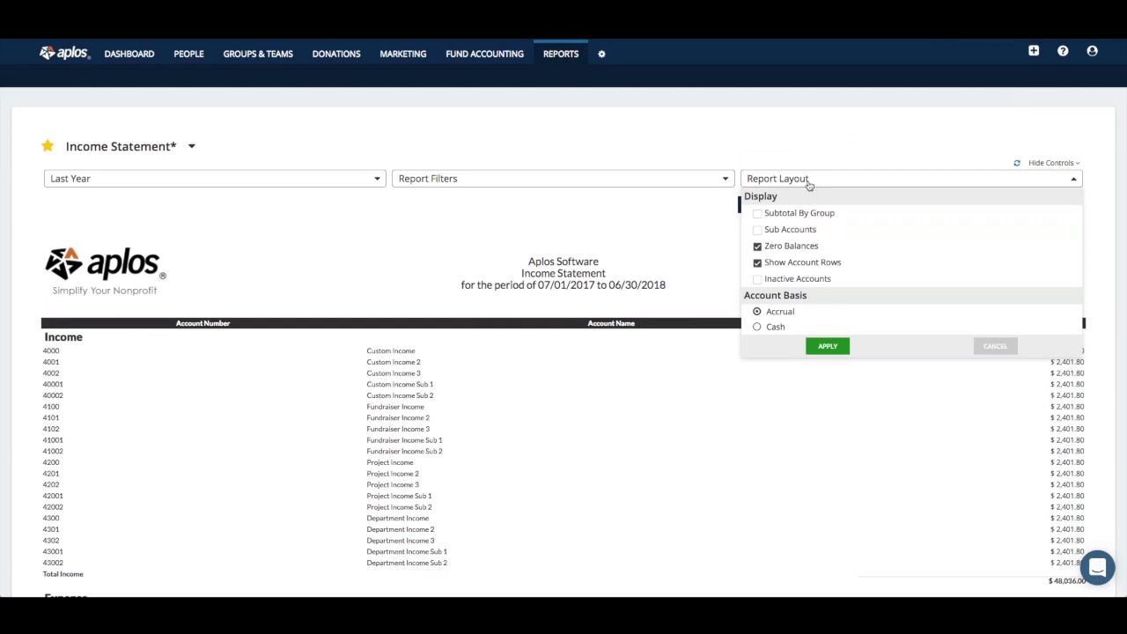
- Subtotal the Income Statement by group with sub accounts, review the $12,009.00 tag totals, then return to Reports
{"action": "left_click", "coordinate": [761, 216]}
{"action": "left_click", "coordinate": [782, 231]}
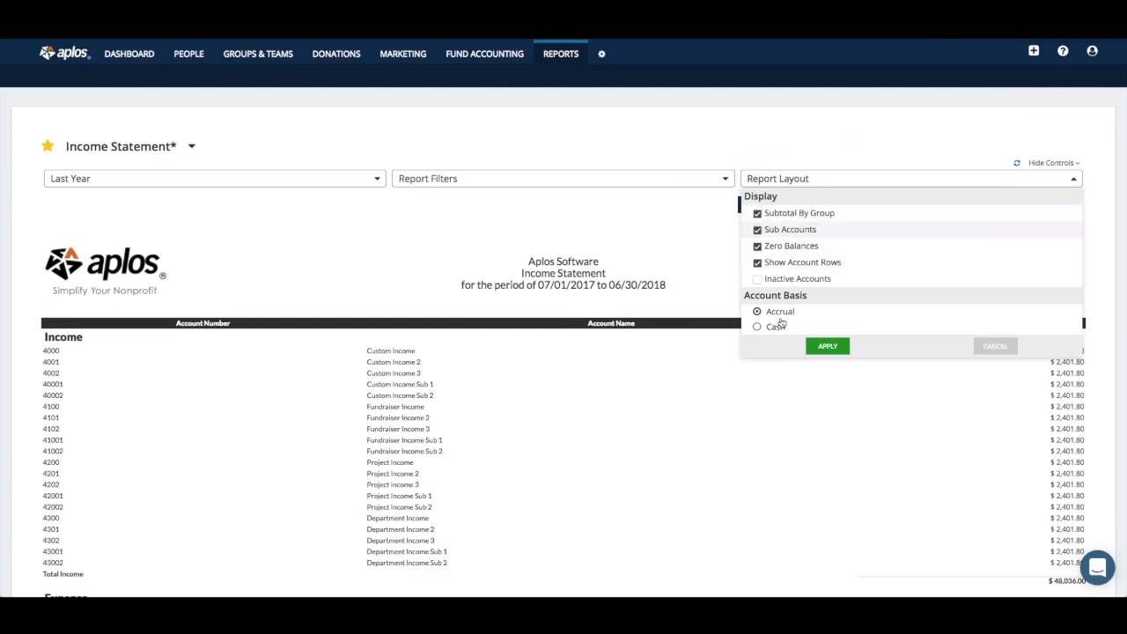
{"action": "left_click", "coordinate": [828, 346]}
{"action": "scroll", "coordinate": [528, 329], "scroll_direction": "down", "scroll_amount": 1}
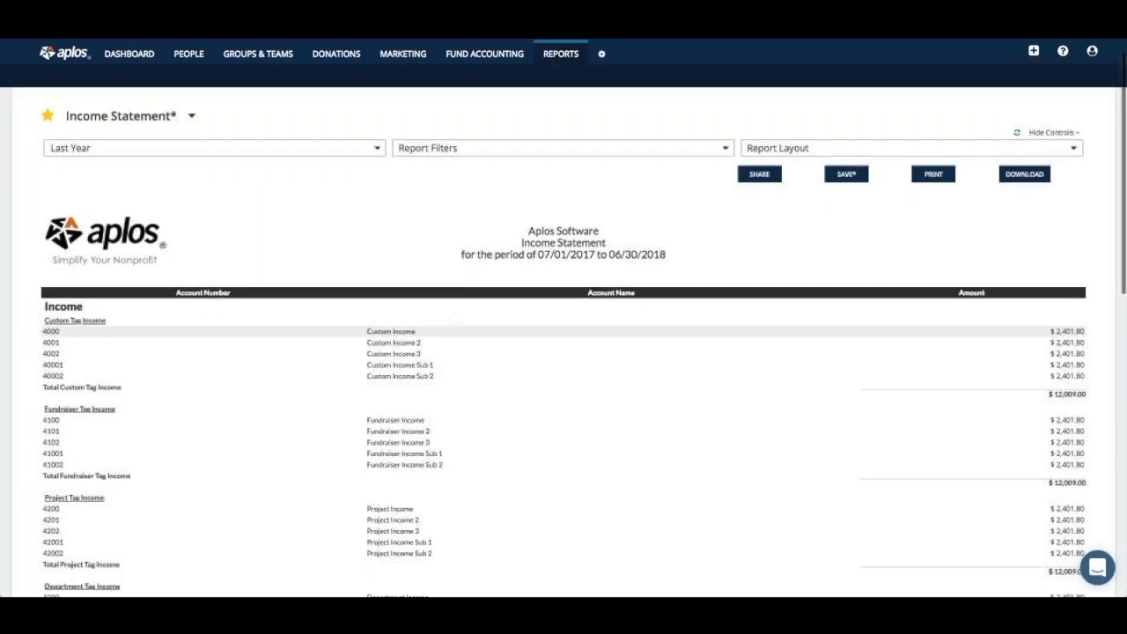
{"action": "scroll", "coordinate": [407, 395], "scroll_direction": "down", "scroll_amount": 2}
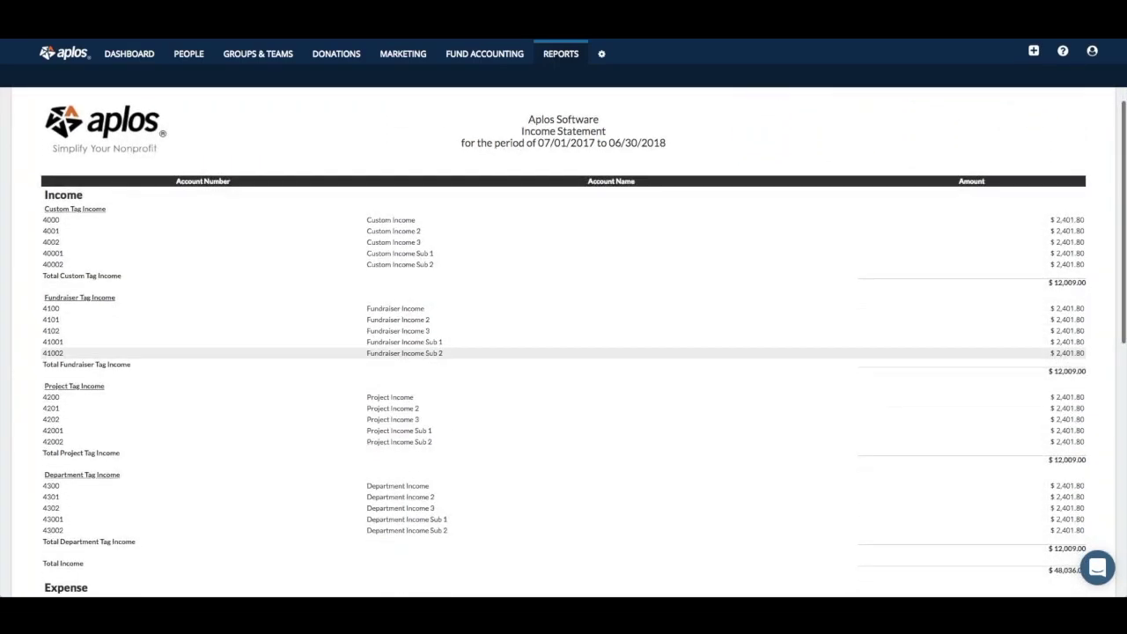
{"action": "scroll", "coordinate": [458, 335], "scroll_direction": "down", "scroll_amount": 5}
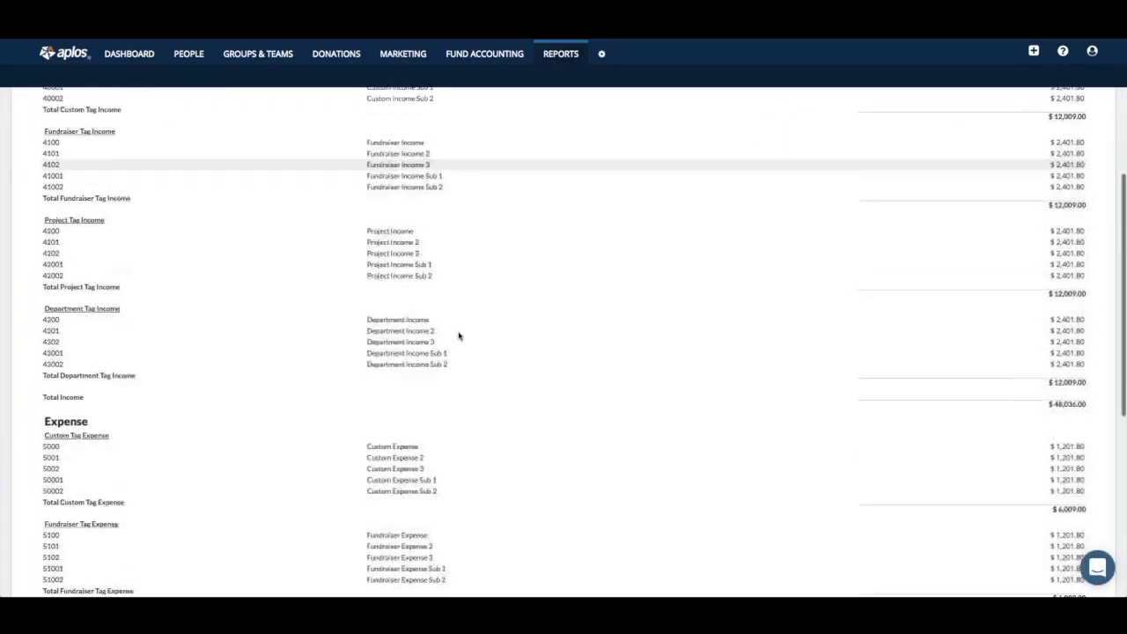
{"action": "scroll", "coordinate": [458, 334], "scroll_direction": "down", "scroll_amount": 4}
{"action": "scroll", "coordinate": [458, 335], "scroll_direction": "up", "scroll_amount": 9}
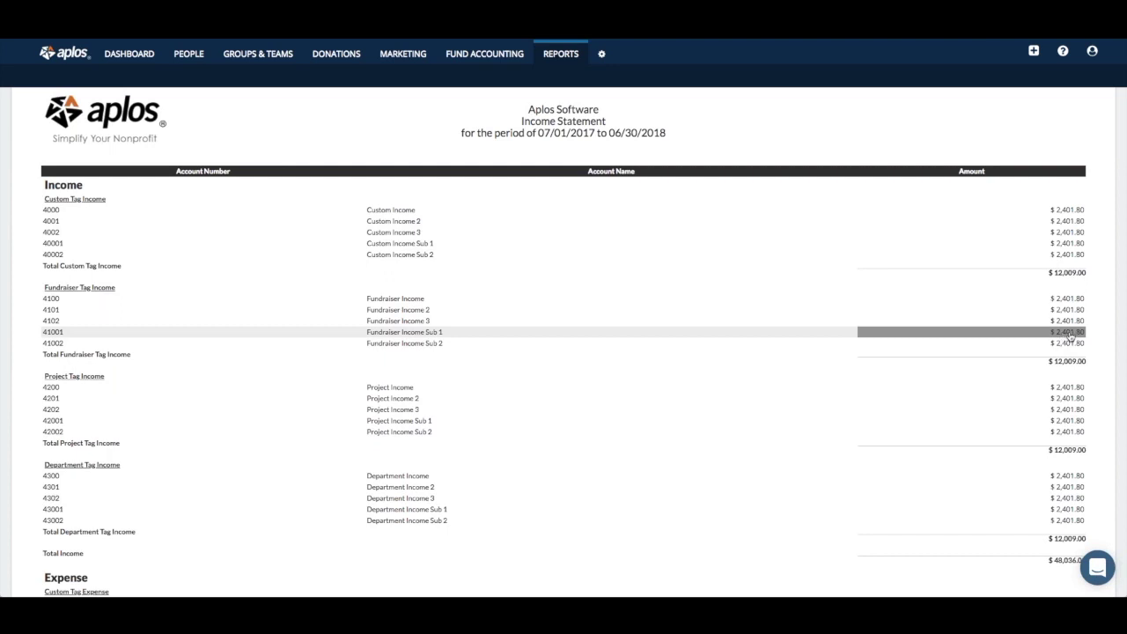
{"action": "scroll", "coordinate": [617, 176], "scroll_direction": "up", "scroll_amount": 2}
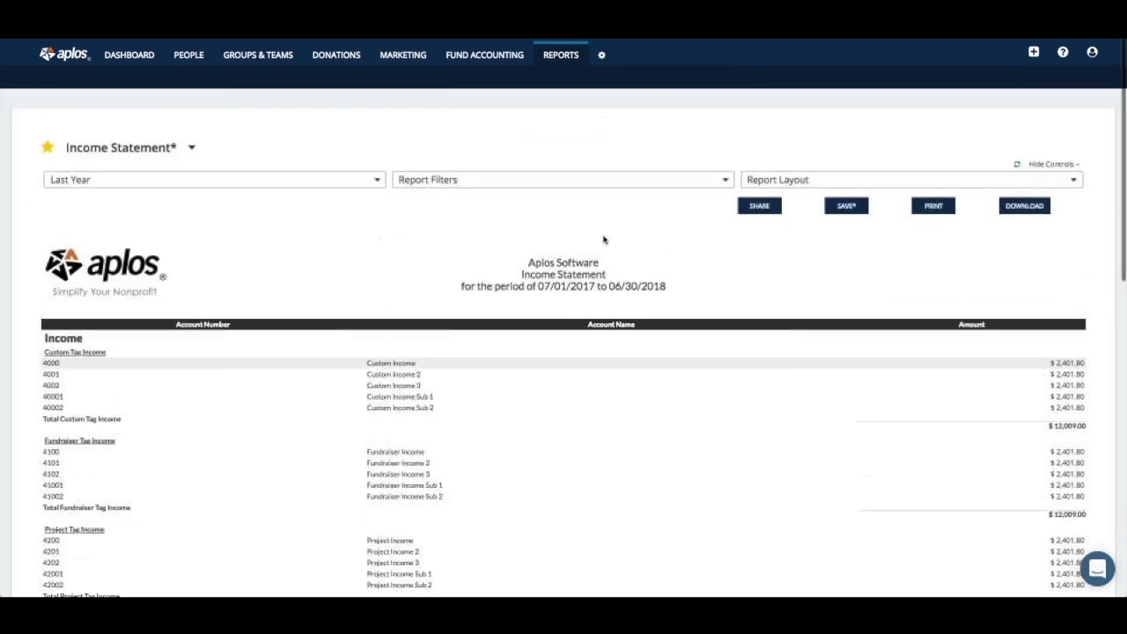
{"action": "left_click", "coordinate": [549, 55]}
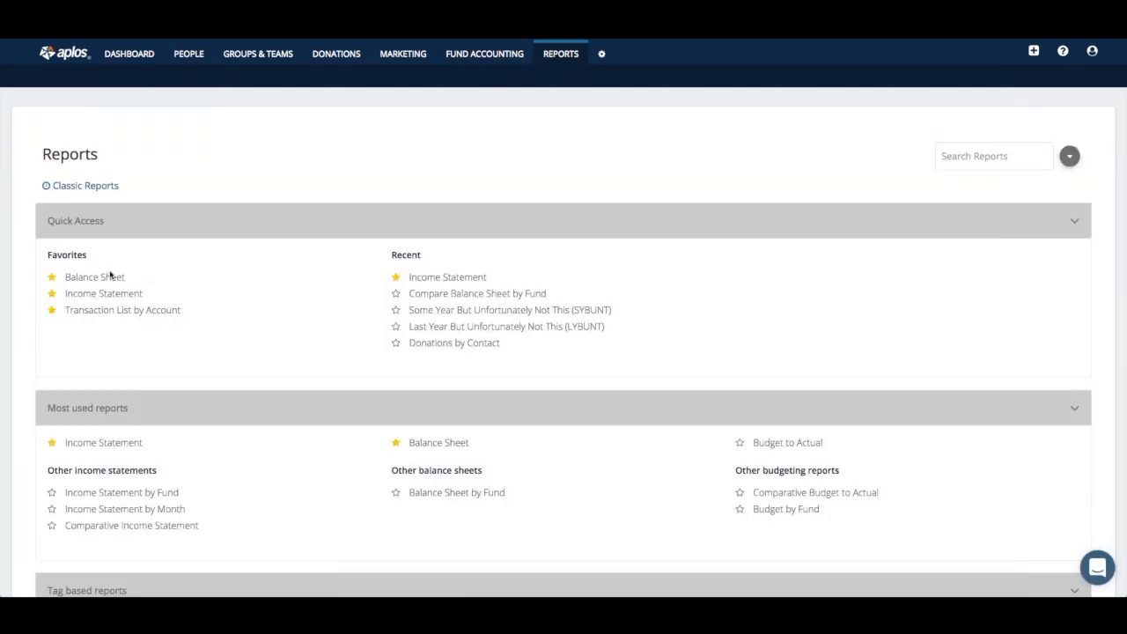
- Open the Balance Sheet and date it as of 12/31/2018
{"action": "left_click", "coordinate": [111, 275]}
{"action": "scroll", "coordinate": [738, 204], "scroll_direction": "down", "scroll_amount": 1}
{"action": "scroll", "coordinate": [738, 204], "scroll_direction": "up", "scroll_amount": 1}
{"action": "left_click", "coordinate": [63, 178]}
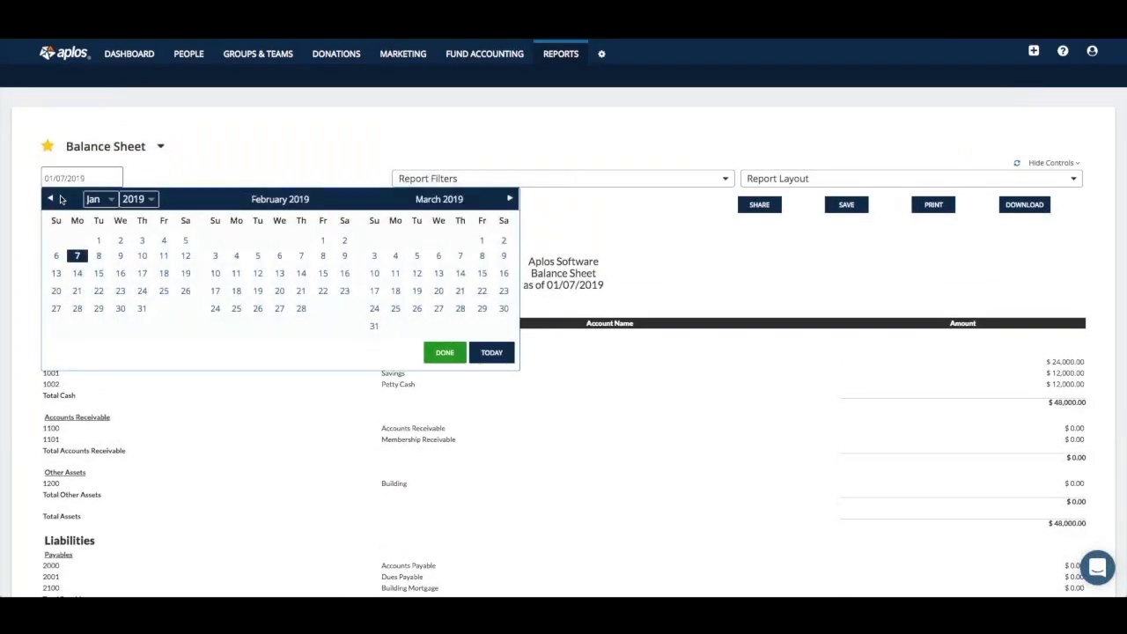
{"action": "left_click", "coordinate": [52, 199]}
{"action": "left_click", "coordinate": [77, 326]}
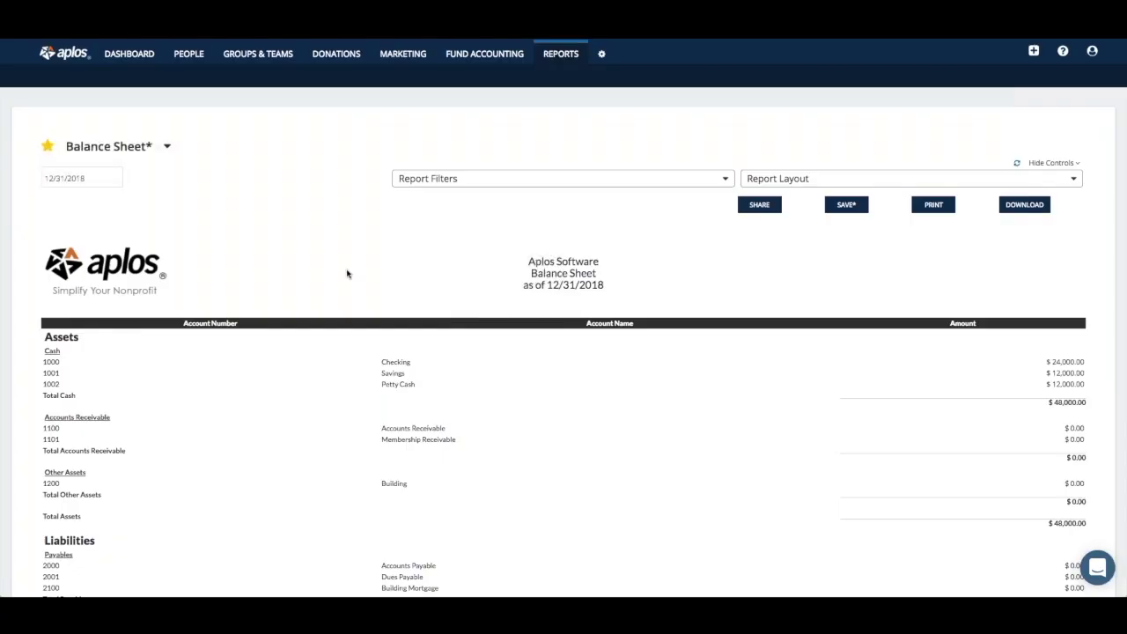
- Review the $48,000.00 General Fund assets, then go back to the Reports list
{"action": "scroll", "coordinate": [352, 273], "scroll_direction": "down", "scroll_amount": 2}
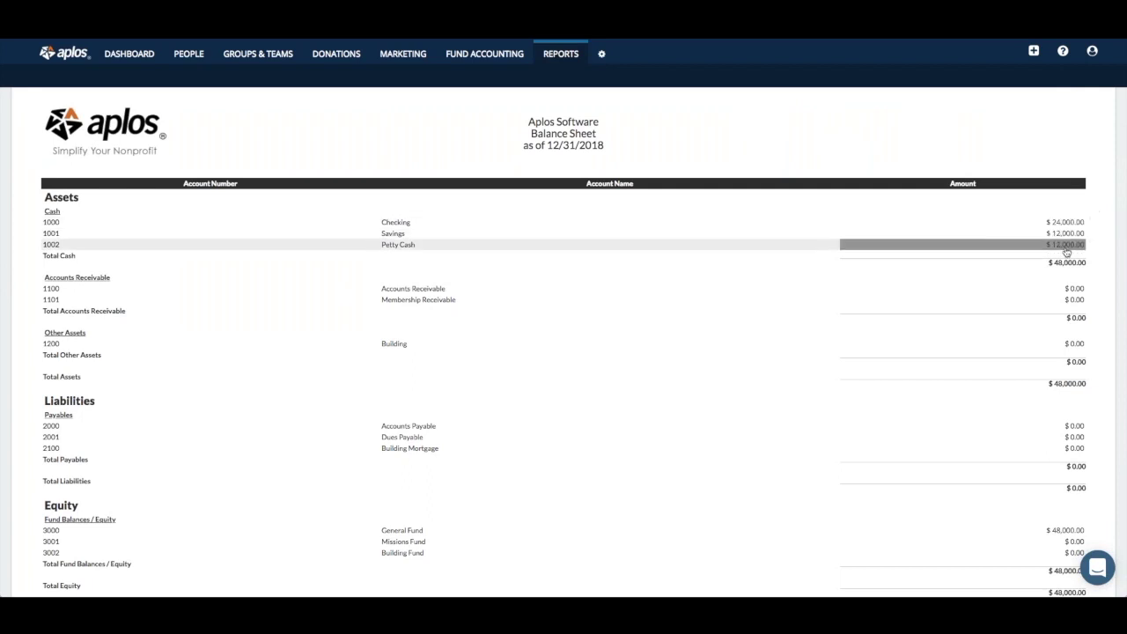
{"action": "scroll", "coordinate": [1012, 339], "scroll_direction": "down", "scroll_amount": 1}
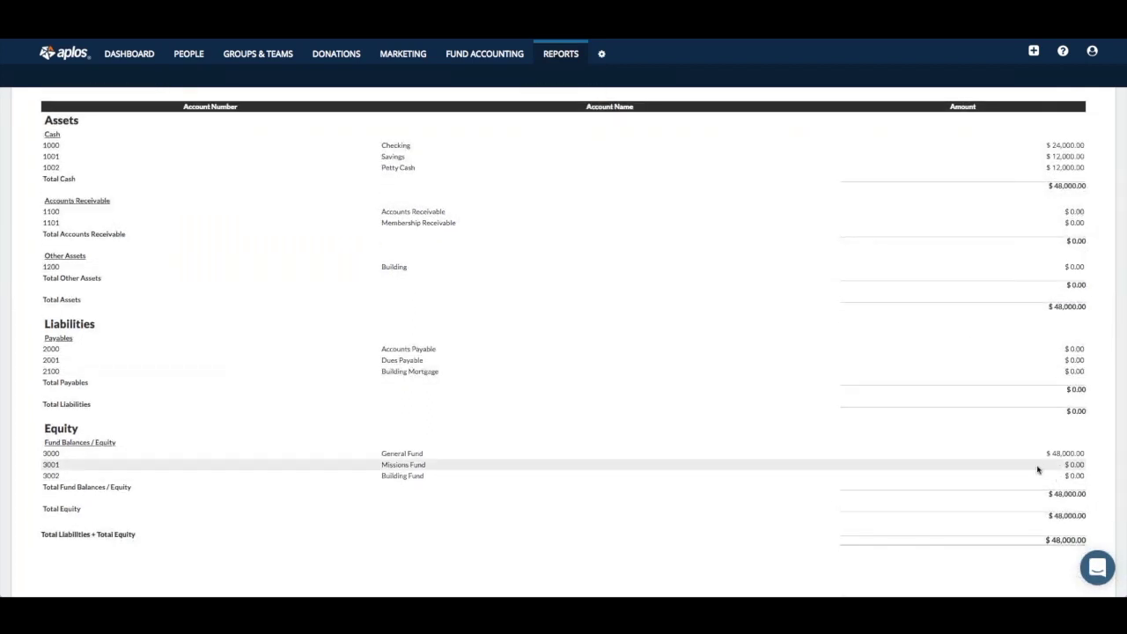
{"action": "scroll", "coordinate": [1037, 469], "scroll_direction": "up", "scroll_amount": 1}
{"action": "scroll", "coordinate": [835, 265], "scroll_direction": "up", "scroll_amount": 2}
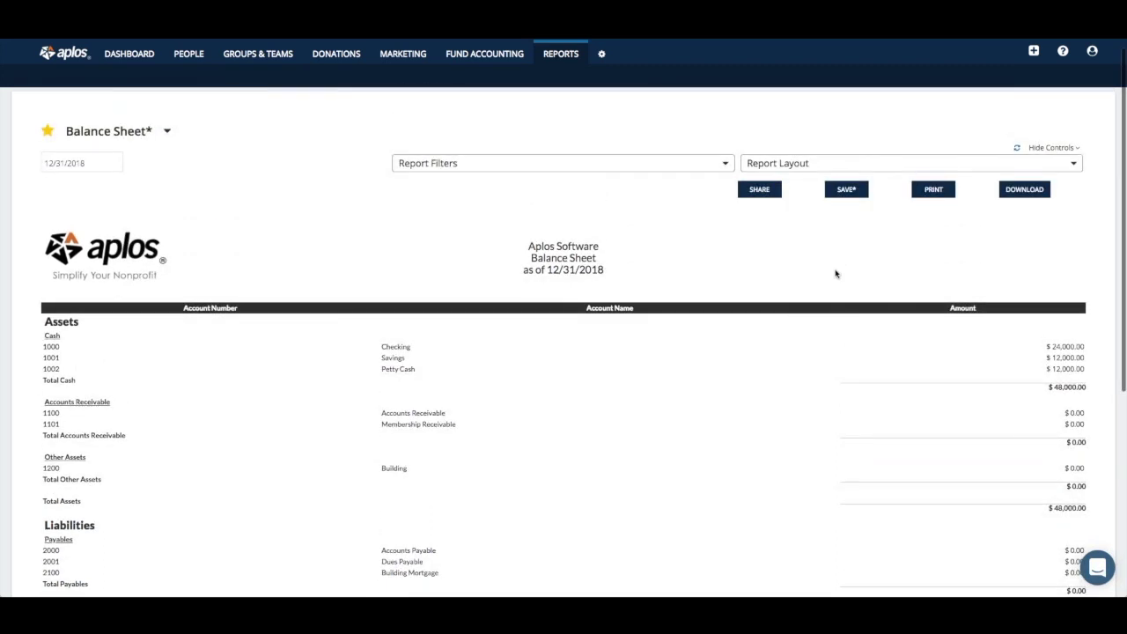
{"action": "scroll", "coordinate": [1048, 392], "scroll_direction": "down", "scroll_amount": 3}
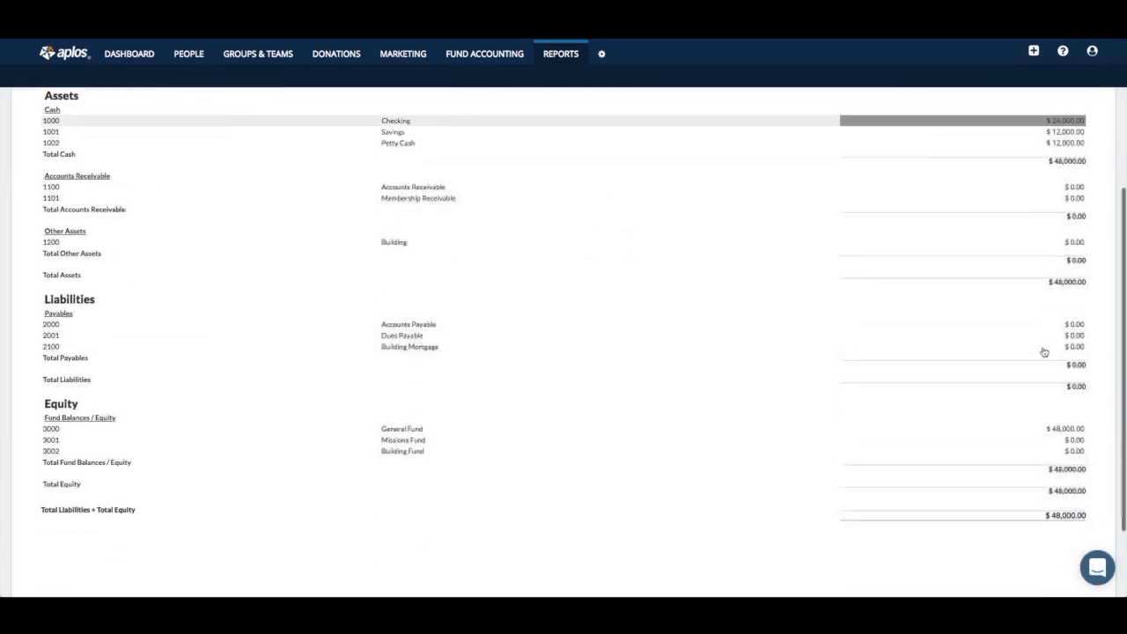
{"action": "scroll", "coordinate": [1039, 392], "scroll_direction": "up", "scroll_amount": 3}
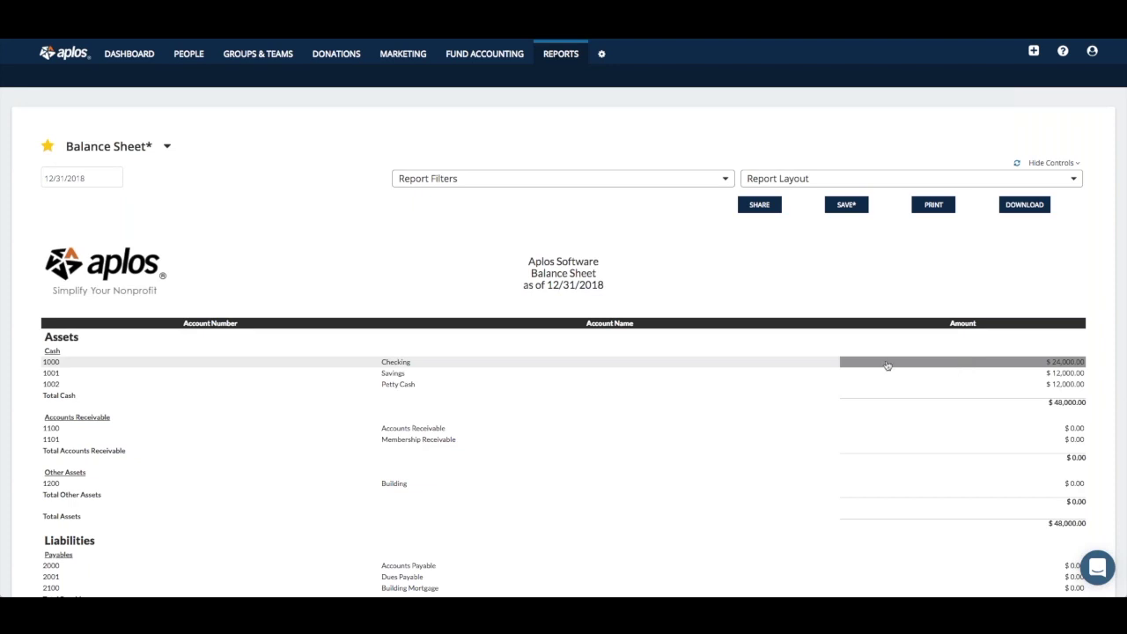
{"action": "left_click", "coordinate": [558, 54]}
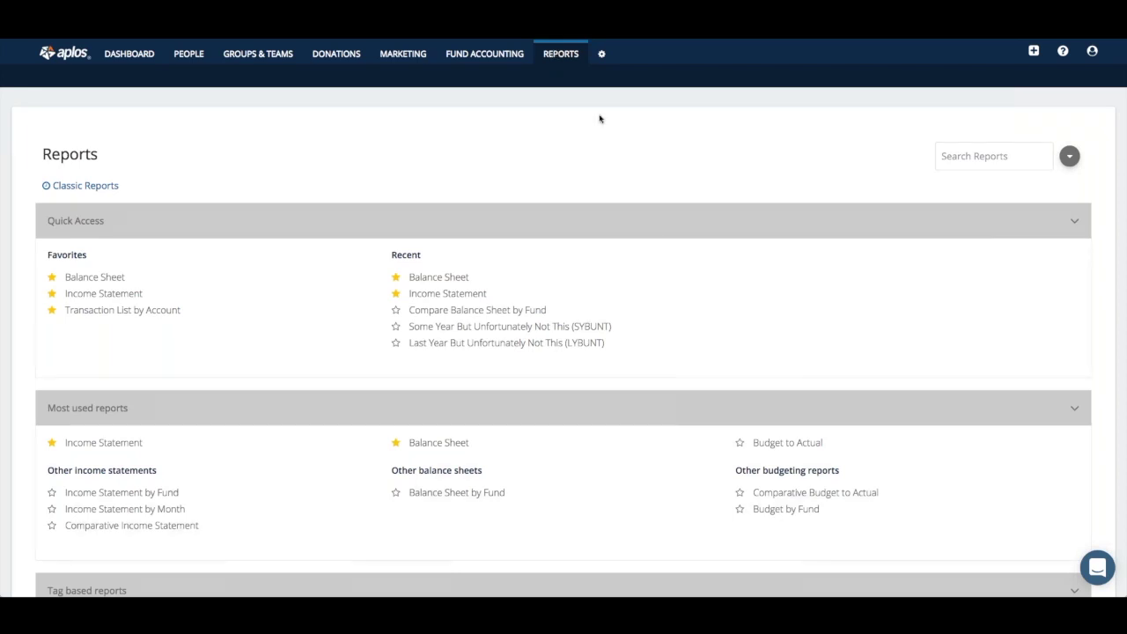
- Run the Budget to Actual report for Last Year, 07/01/2017 to 06/30/2018
{"action": "left_click", "coordinate": [775, 444]}
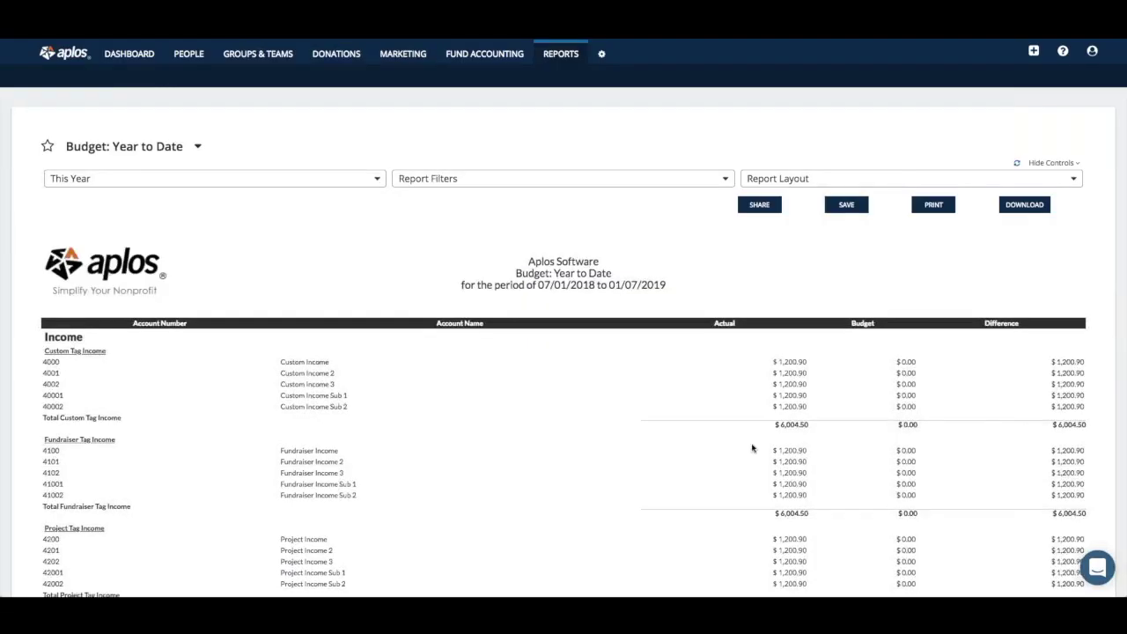
{"action": "left_click", "coordinate": [259, 181]}
{"action": "left_click", "coordinate": [150, 259]}
{"action": "scroll", "coordinate": [437, 220], "scroll_direction": "down", "scroll_amount": 2}
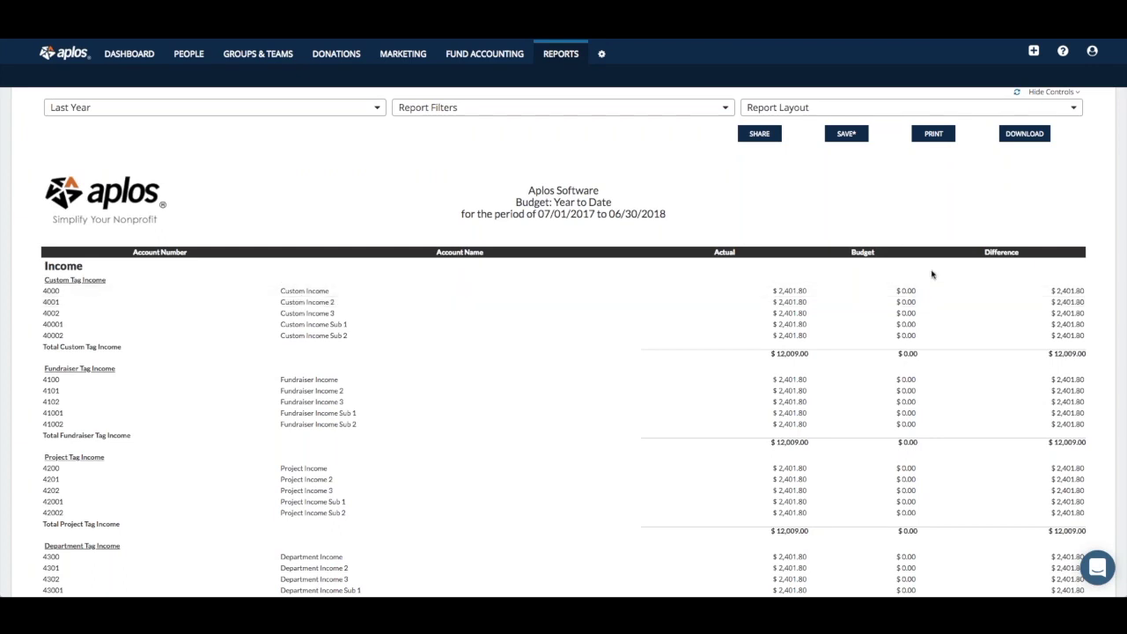
{"action": "scroll", "coordinate": [942, 256], "scroll_direction": "up", "scroll_amount": 1}
{"action": "left_click", "coordinate": [892, 147]}
- Turn off subtotals by group in the budget report layout and apply it
{"action": "left_click", "coordinate": [808, 195]}
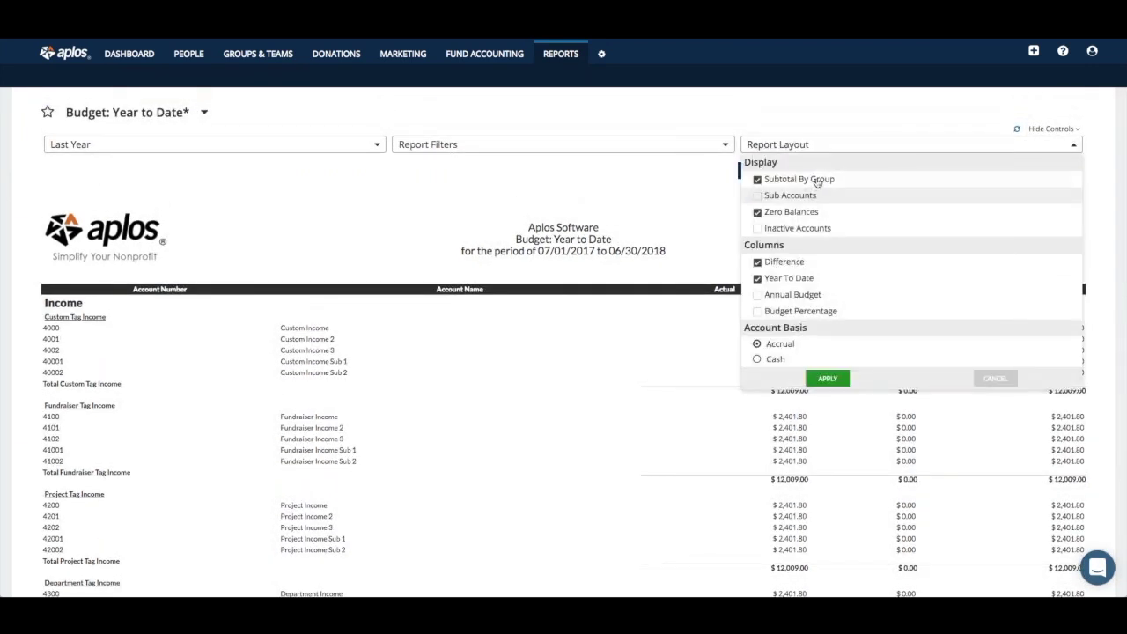
{"action": "left_click", "coordinate": [818, 179]}
{"action": "left_click", "coordinate": [828, 378]}
{"action": "scroll", "coordinate": [726, 331], "scroll_direction": "down", "scroll_amount": 2}
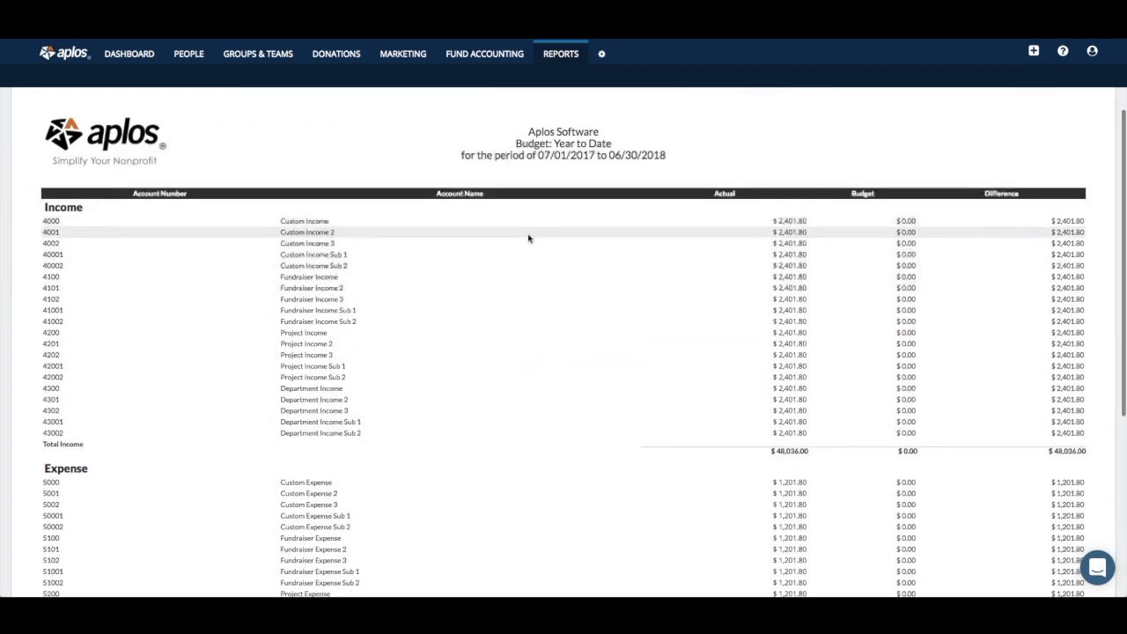
{"action": "scroll", "coordinate": [790, 325], "scroll_direction": "down", "scroll_amount": 5}
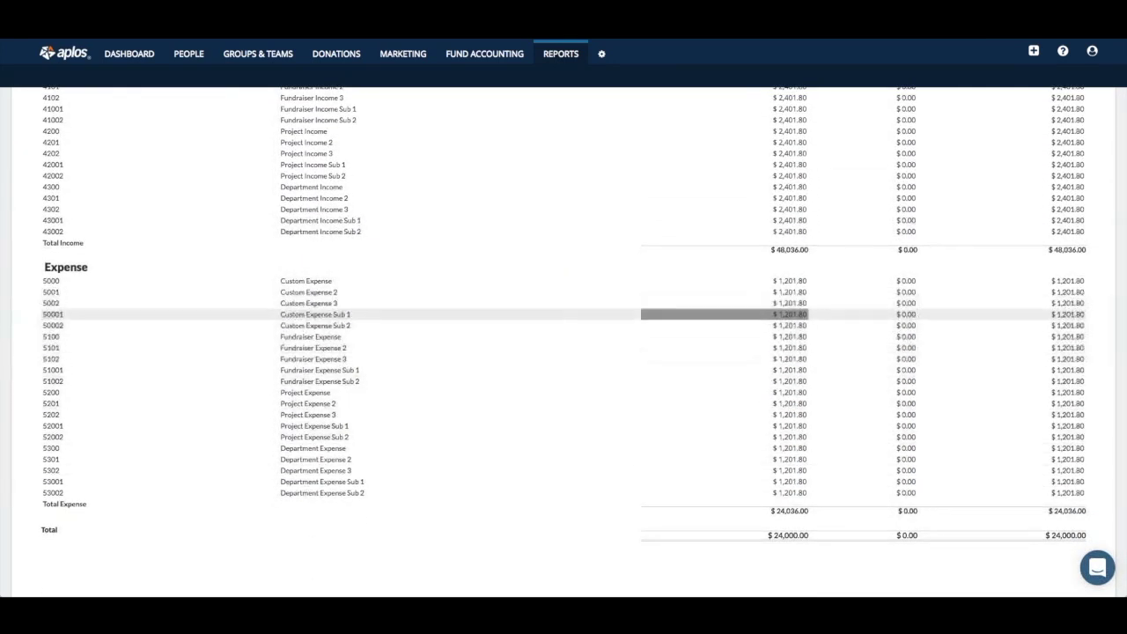
{"action": "scroll", "coordinate": [791, 322], "scroll_direction": "up", "scroll_amount": 4}
{"action": "scroll", "coordinate": [792, 322], "scroll_direction": "up", "scroll_amount": 4}
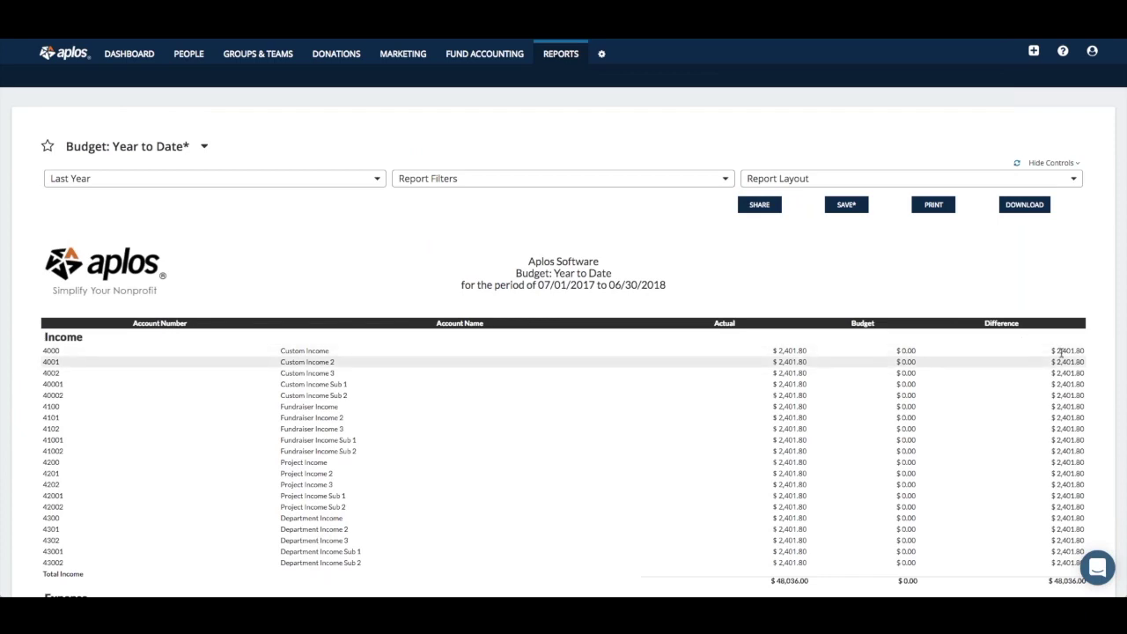
- Review the actual and budget amounts throughout the Budget: Year to Date report
{"action": "scroll", "coordinate": [914, 357], "scroll_direction": "down", "scroll_amount": 5}
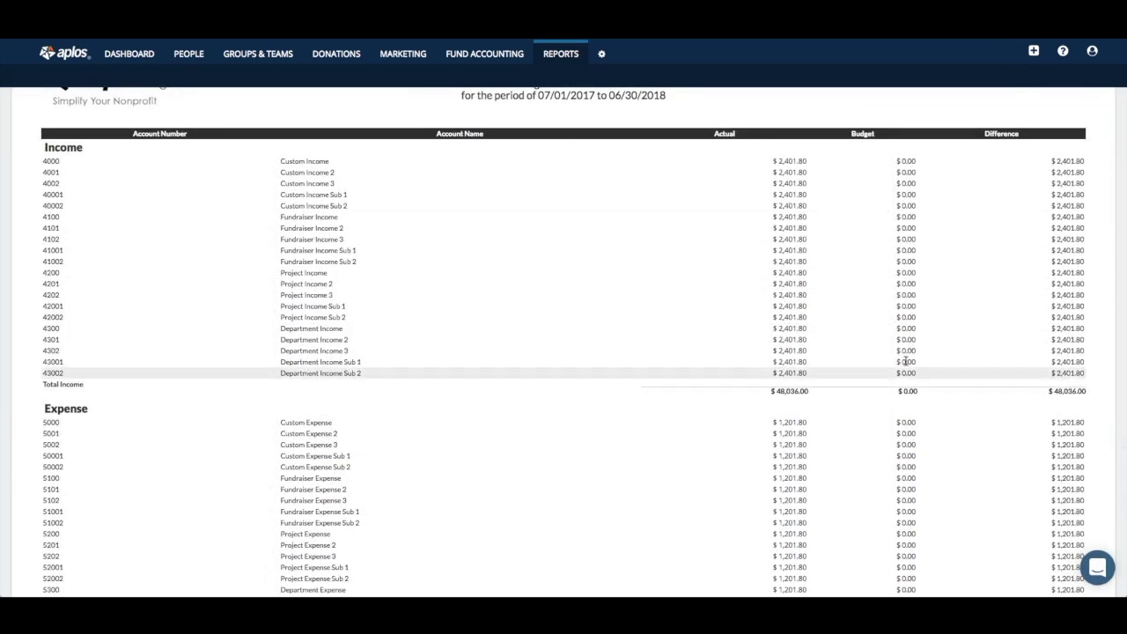
{"action": "scroll", "coordinate": [888, 197], "scroll_direction": "up", "scroll_amount": 3}
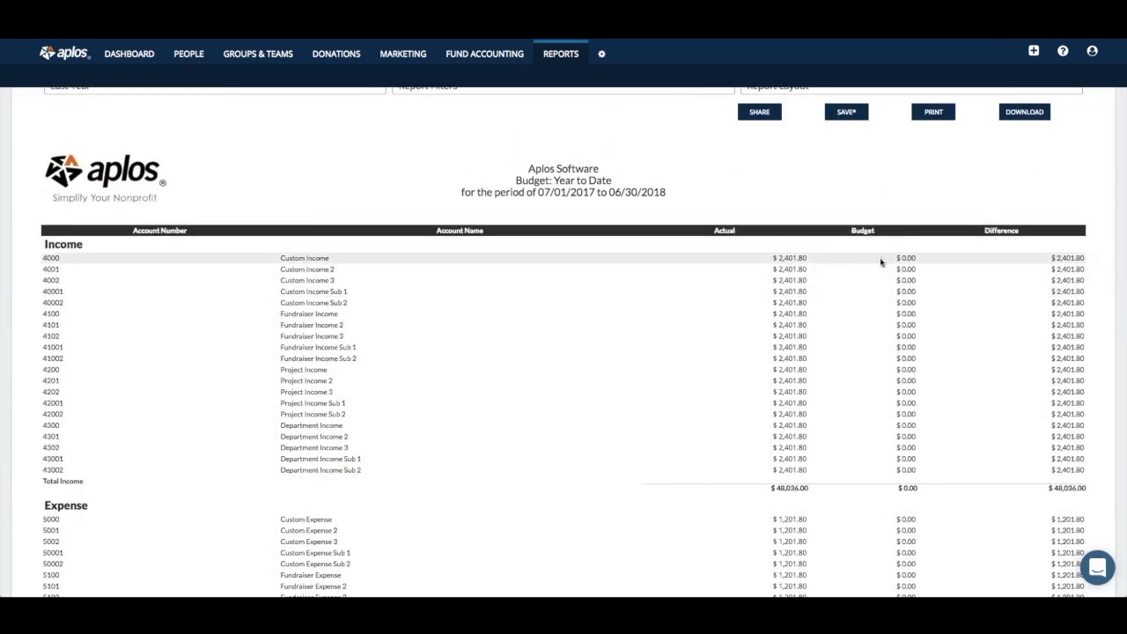
{"action": "scroll", "coordinate": [897, 257], "scroll_direction": "down", "scroll_amount": 1}
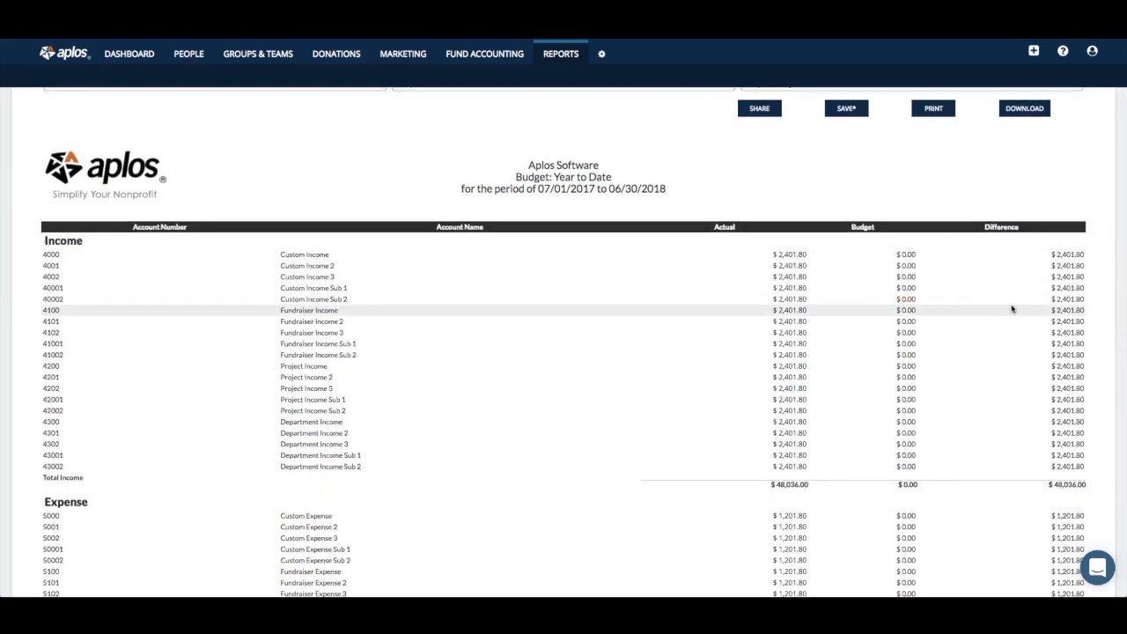
{"action": "scroll", "coordinate": [918, 267], "scroll_direction": "down", "scroll_amount": 2}
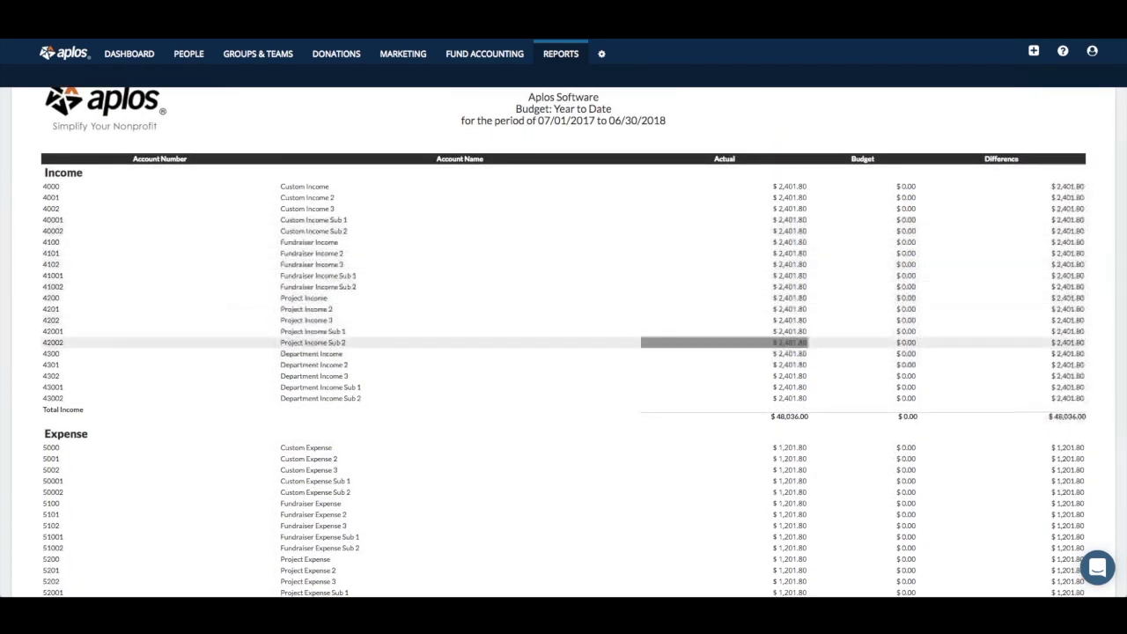
{"action": "scroll", "coordinate": [889, 152], "scroll_direction": "down", "scroll_amount": 3}
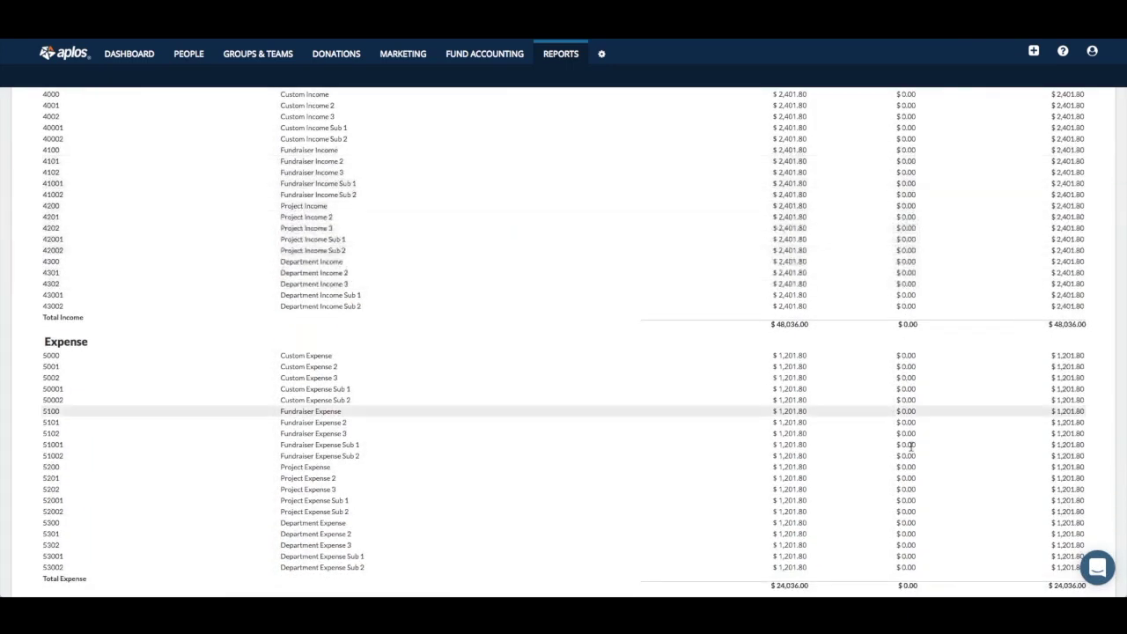
{"action": "scroll", "coordinate": [906, 387], "scroll_direction": "up", "scroll_amount": 4}
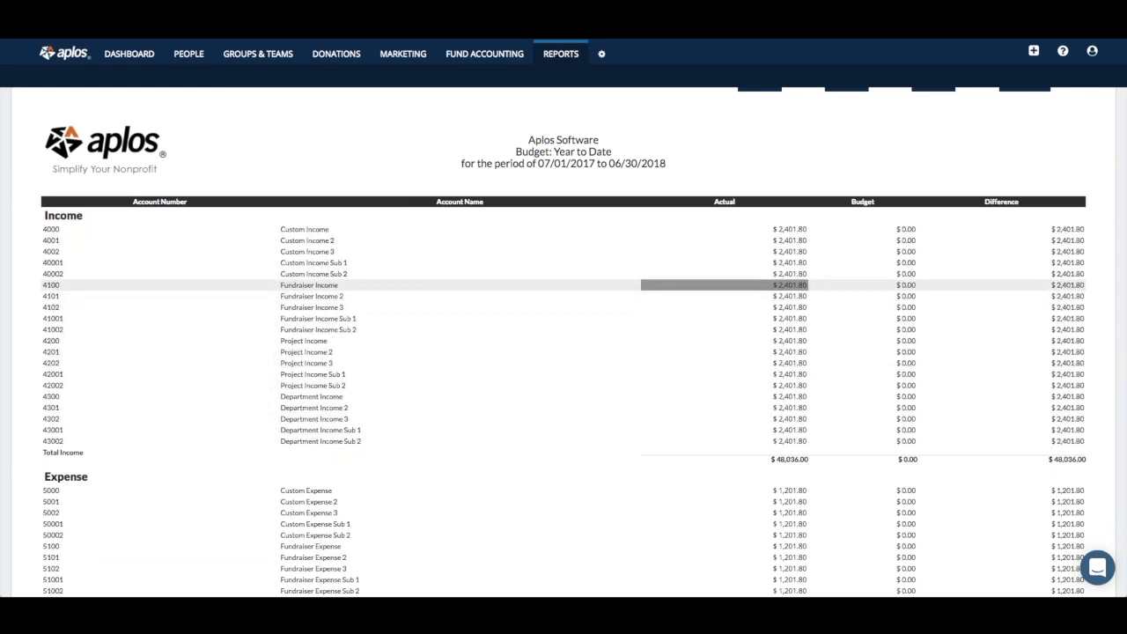
{"action": "scroll", "coordinate": [795, 291], "scroll_direction": "up", "scroll_amount": 3}
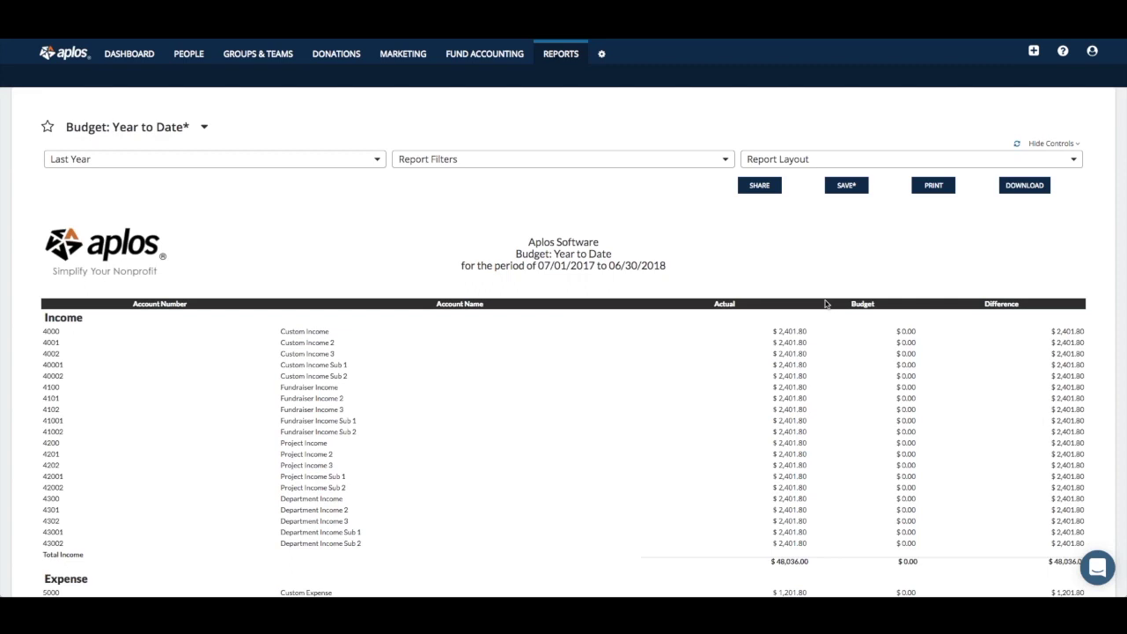
{"action": "scroll", "coordinate": [834, 320], "scroll_direction": "down", "scroll_amount": 2}
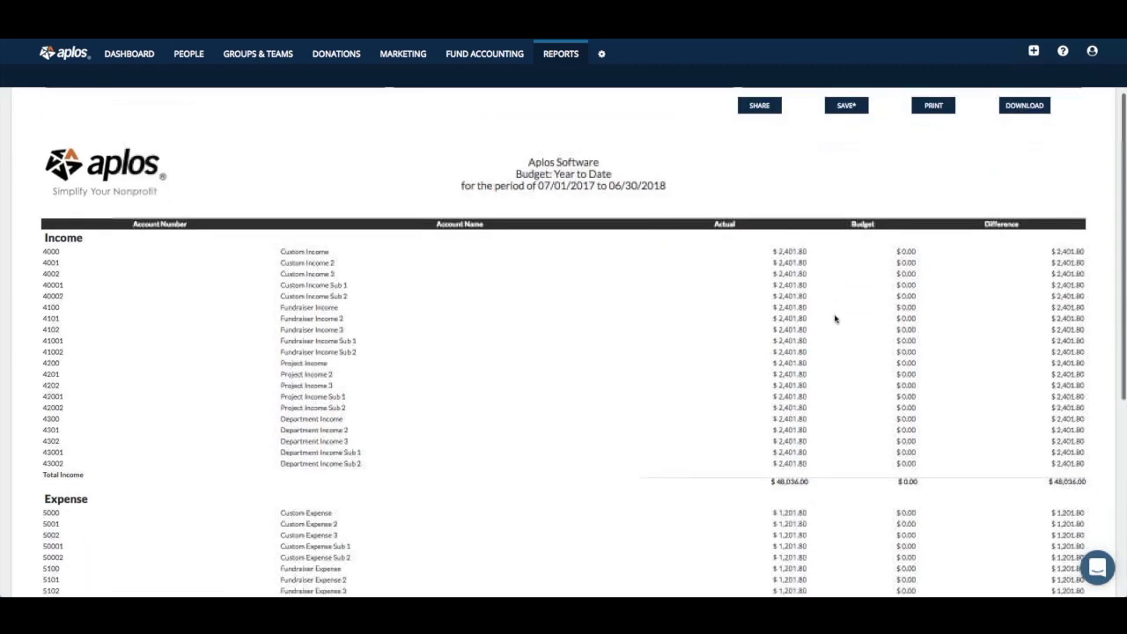
{"action": "scroll", "coordinate": [809, 280], "scroll_direction": "down", "scroll_amount": 2}
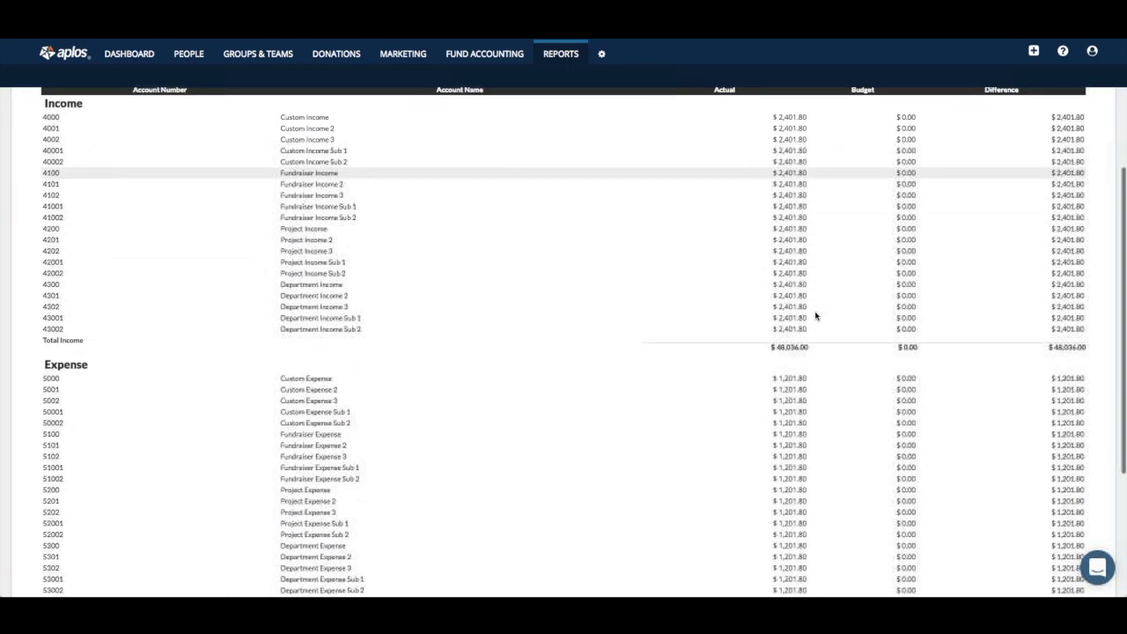
{"action": "scroll", "coordinate": [814, 314], "scroll_direction": "up", "scroll_amount": 4}
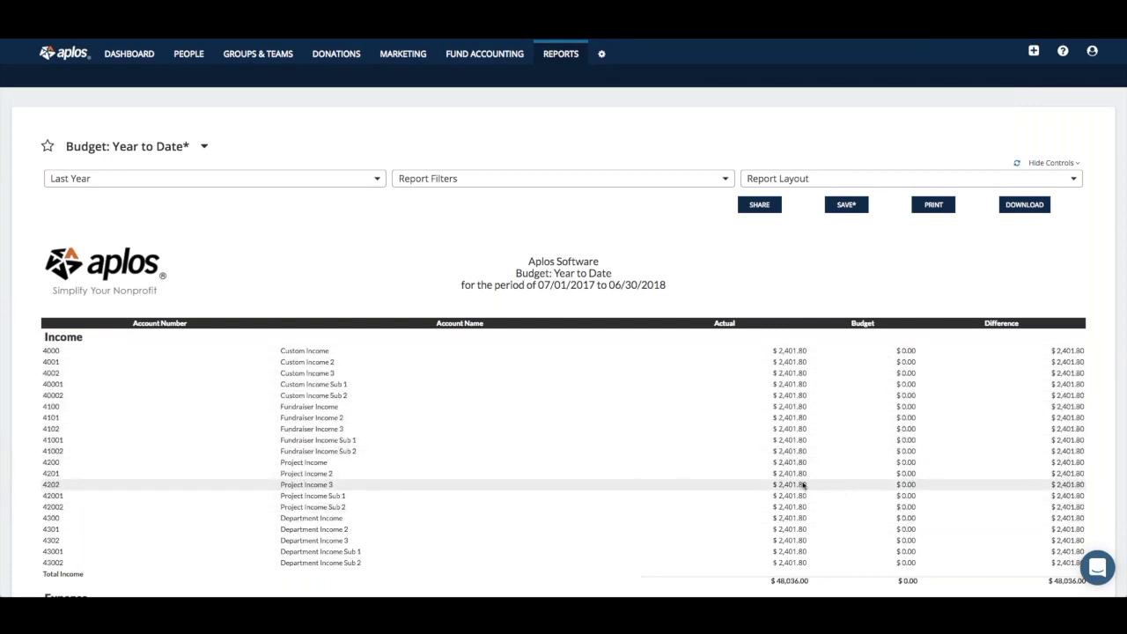
{"action": "scroll", "coordinate": [840, 490], "scroll_direction": "down", "scroll_amount": 2}
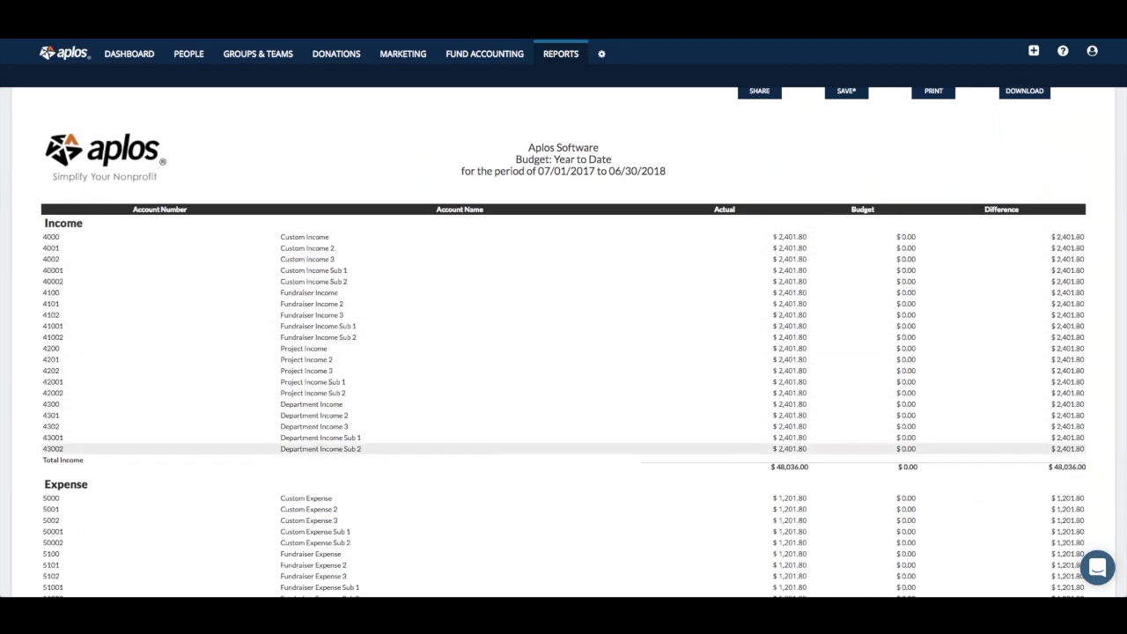
{"action": "scroll", "coordinate": [327, 448], "scroll_direction": "down", "scroll_amount": 1}
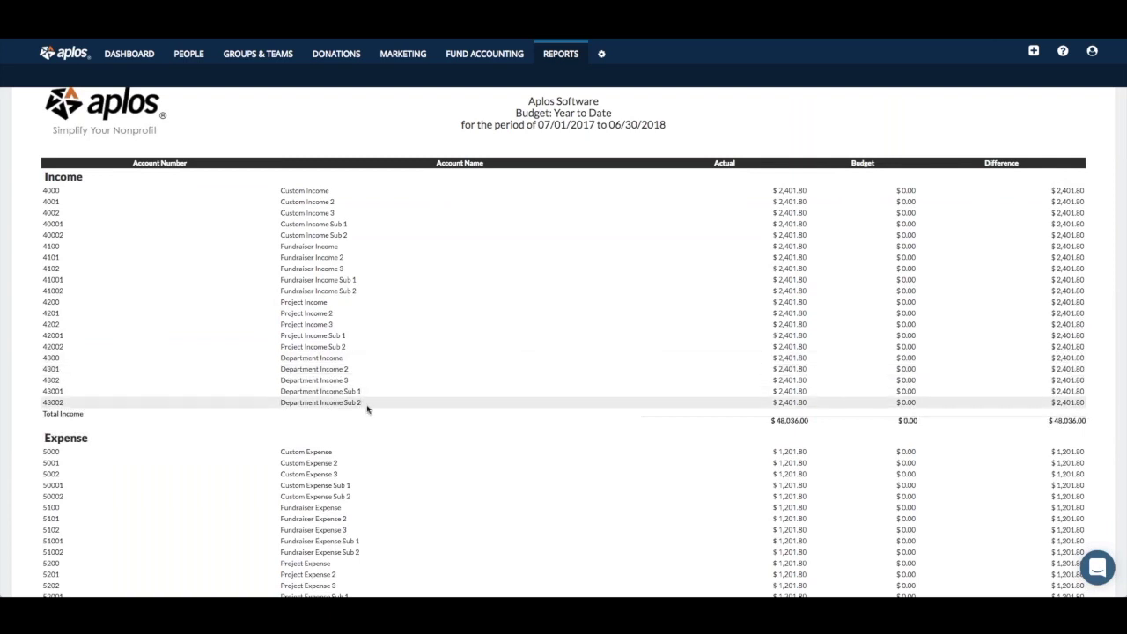
{"action": "scroll", "coordinate": [367, 407], "scroll_direction": "down", "scroll_amount": 4}
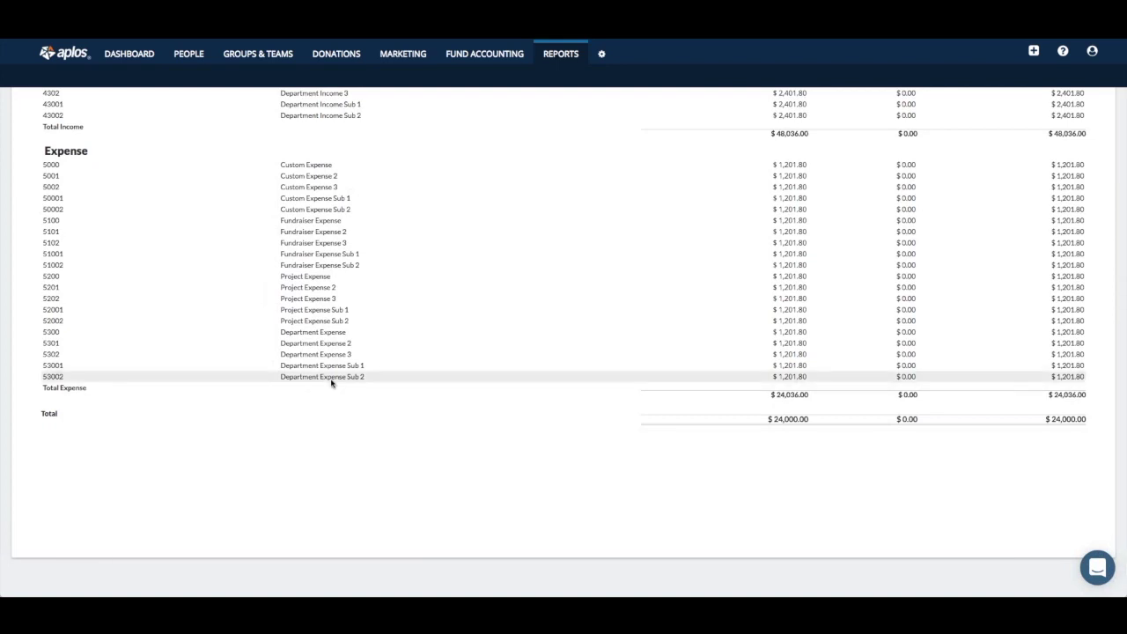
{"action": "scroll", "coordinate": [332, 384], "scroll_direction": "up", "scroll_amount": 3}
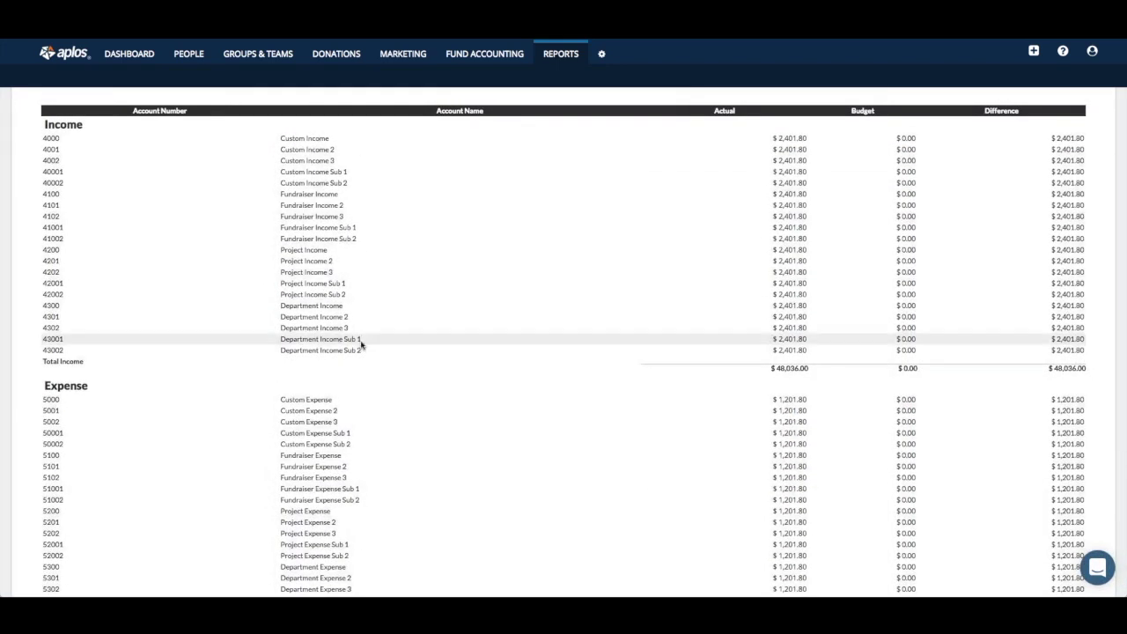
{"action": "scroll", "coordinate": [833, 383], "scroll_direction": "up", "scroll_amount": 1}
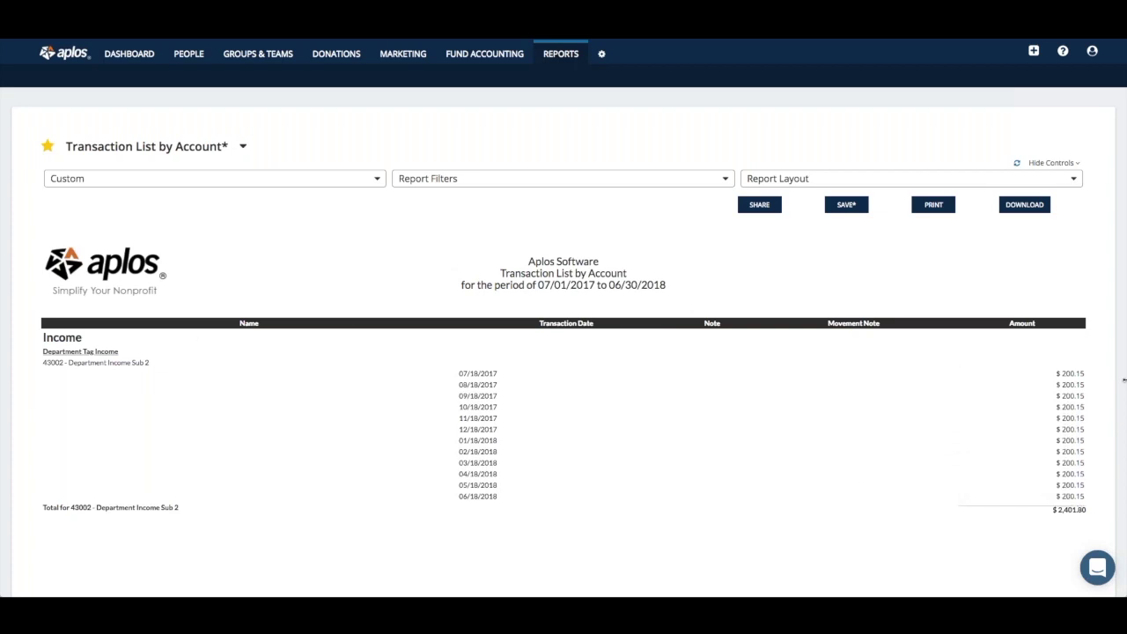
- Inspect the 01/18/2018 $200.15 deposit in the Checking register, then return to the budget report
{"action": "left_click", "coordinate": [1069, 442]}
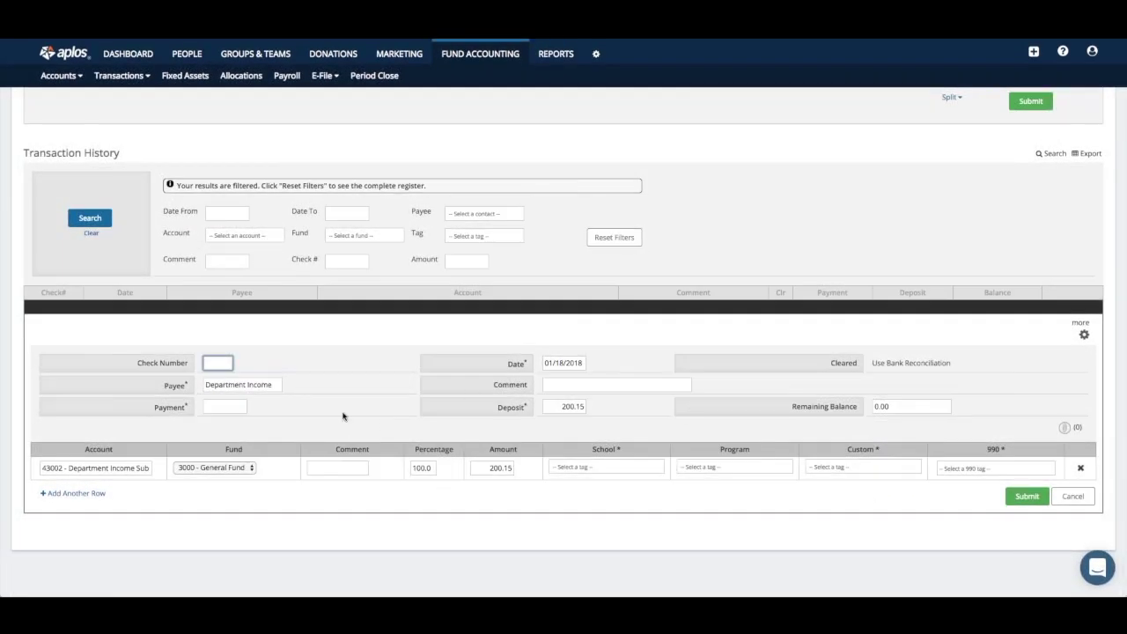
{"action": "scroll", "coordinate": [344, 416], "scroll_direction": "up", "scroll_amount": 2}
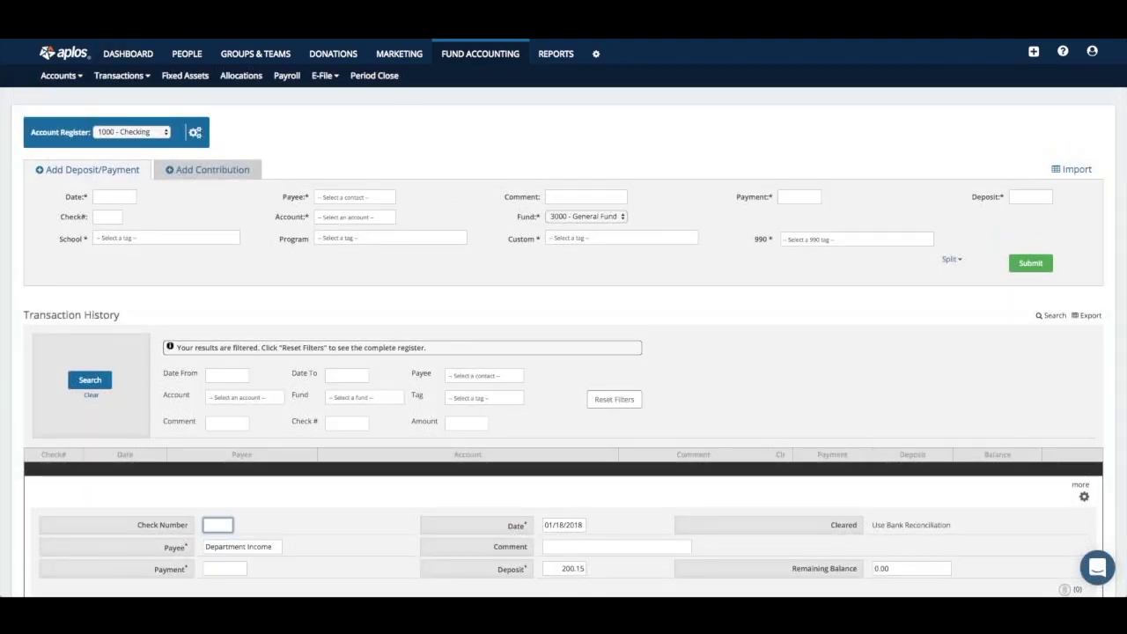
{"action": "key", "text": "alt+Left"}
{"action": "key", "text": "alt+Left"}
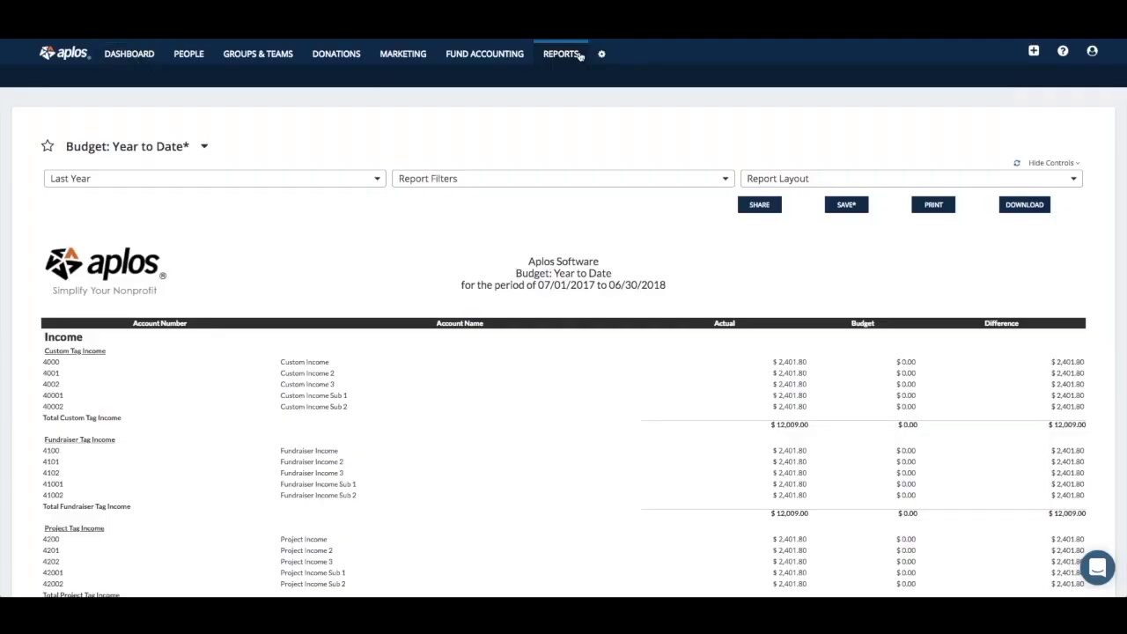
- Go from the Budget: Year to Date report to the Reports index
{"action": "left_click", "coordinate": [578, 55]}
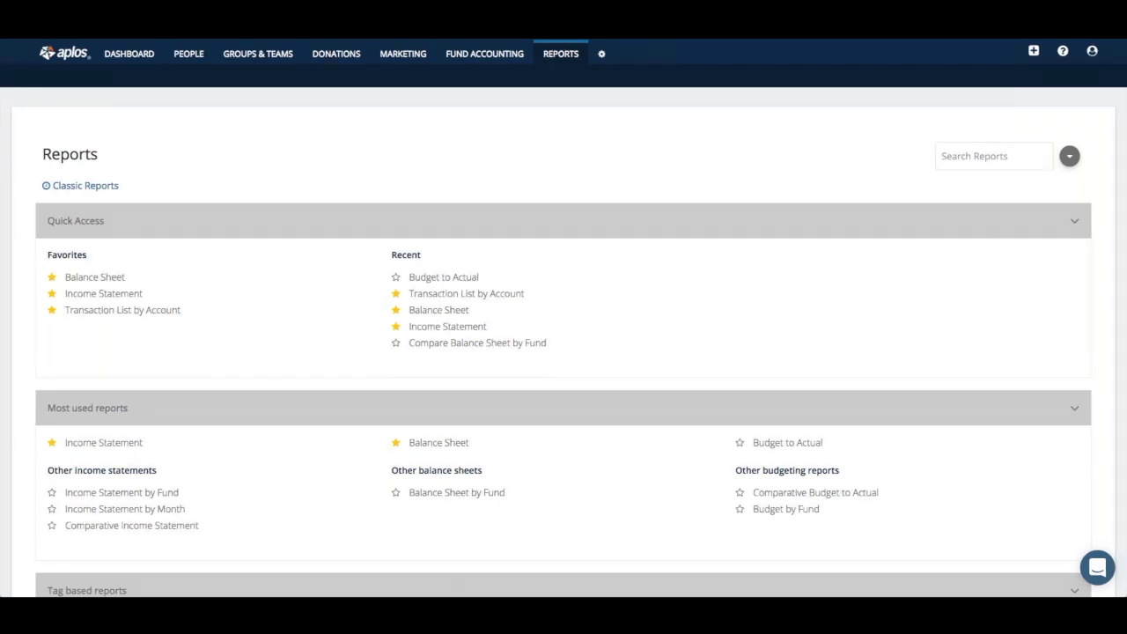
{"action": "scroll", "coordinate": [164, 464], "scroll_direction": "down", "scroll_amount": 1}
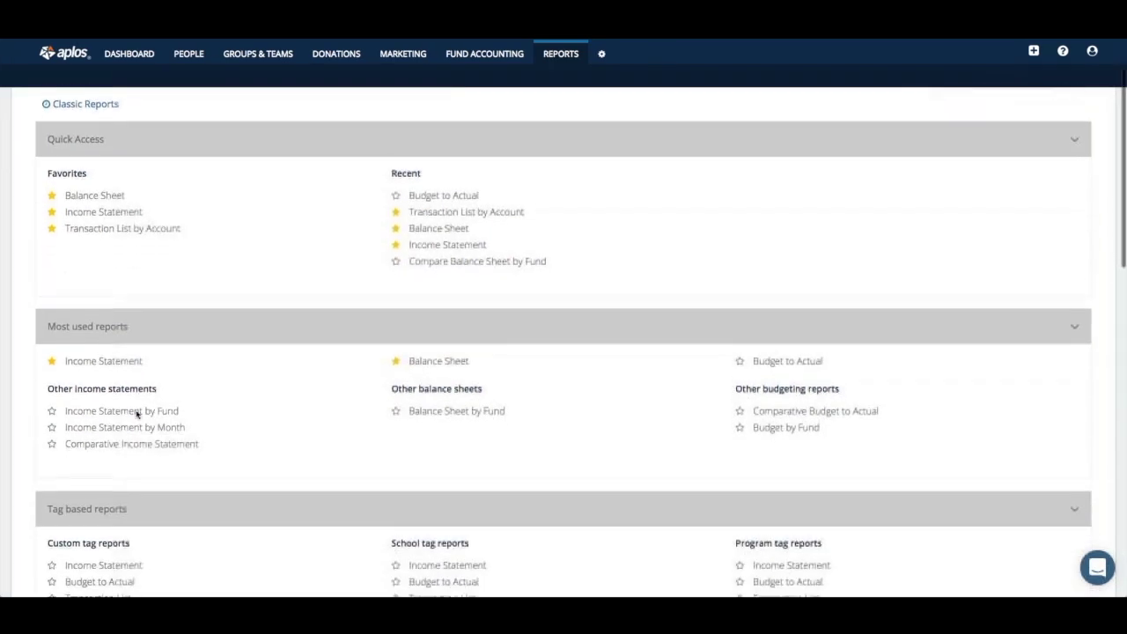
{"action": "scroll", "coordinate": [831, 372], "scroll_direction": "down", "scroll_amount": 1}
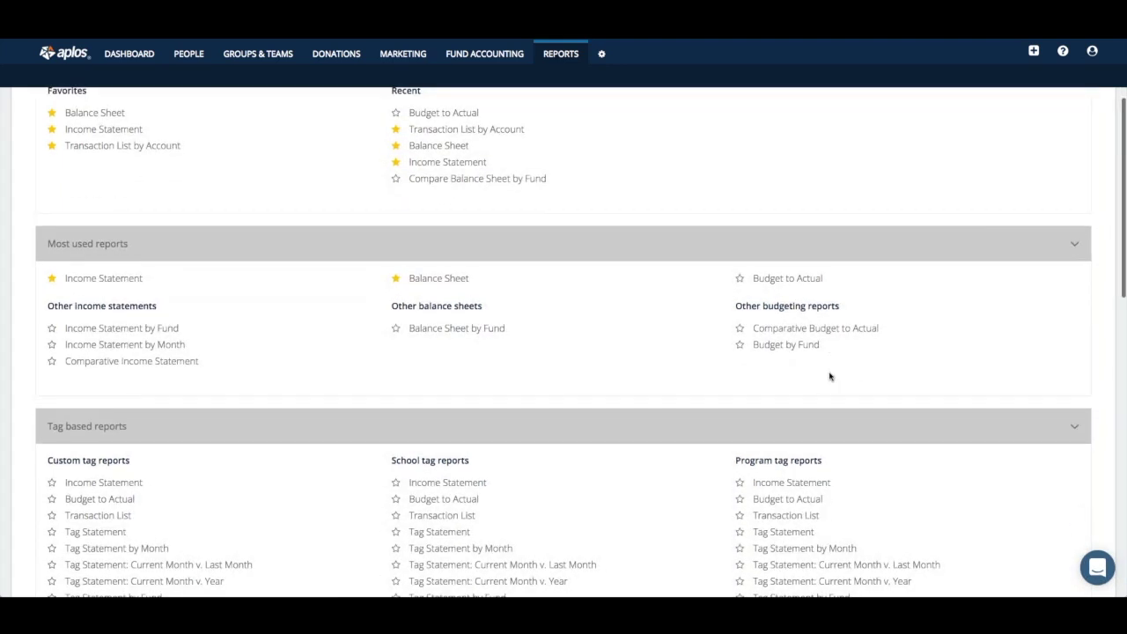
{"action": "scroll", "coordinate": [830, 372], "scroll_direction": "down", "scroll_amount": 1}
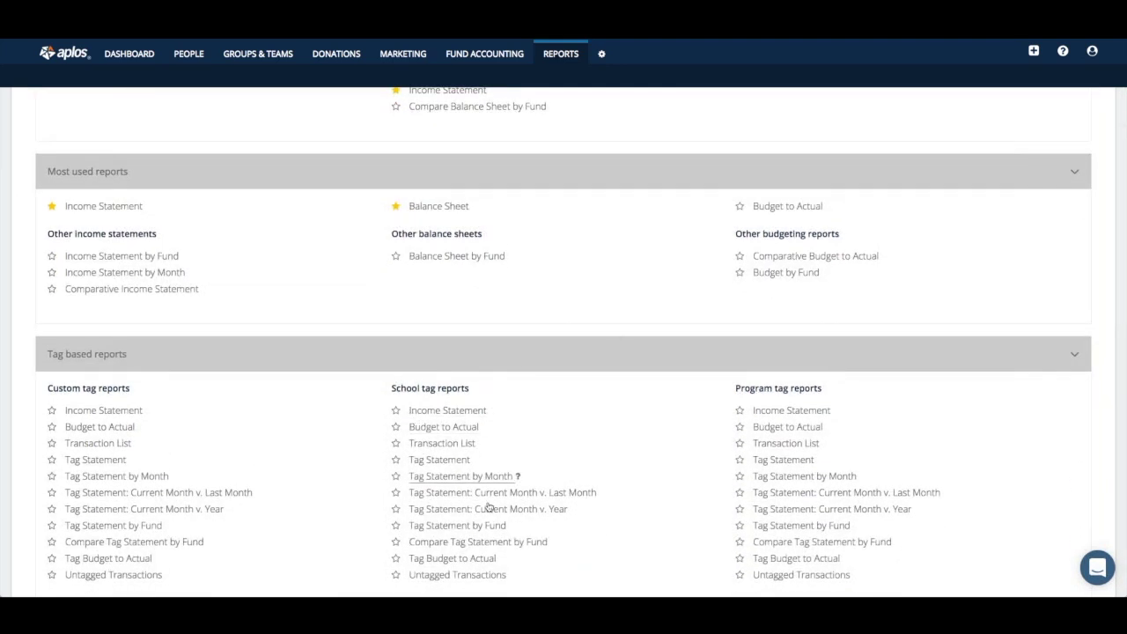
{"action": "scroll", "coordinate": [411, 443], "scroll_direction": "down", "scroll_amount": 1}
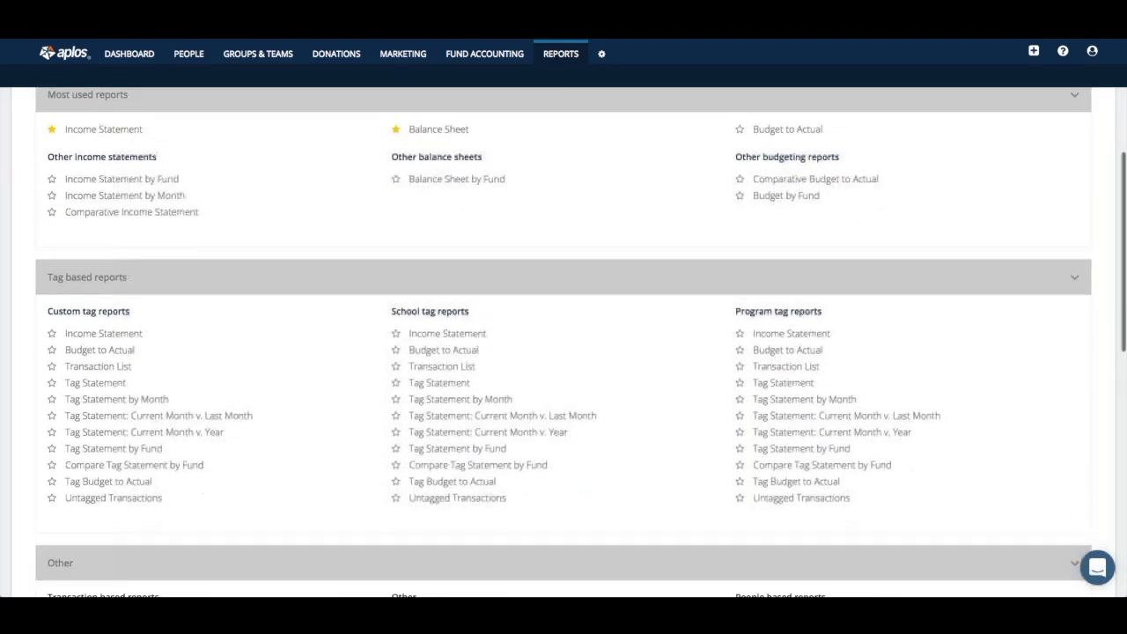
{"action": "scroll", "coordinate": [410, 311], "scroll_direction": "down", "scroll_amount": 1}
{"action": "left_click_drag", "start_coordinate": [490, 294], "coordinate": [387, 294]}
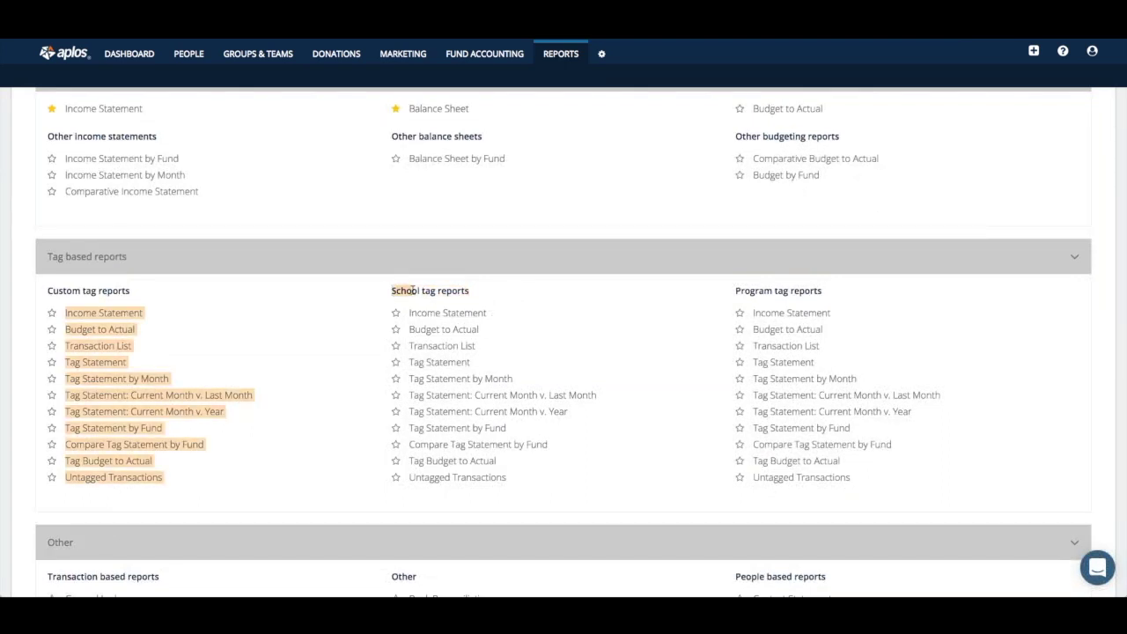
{"action": "left_click", "coordinate": [476, 295]}
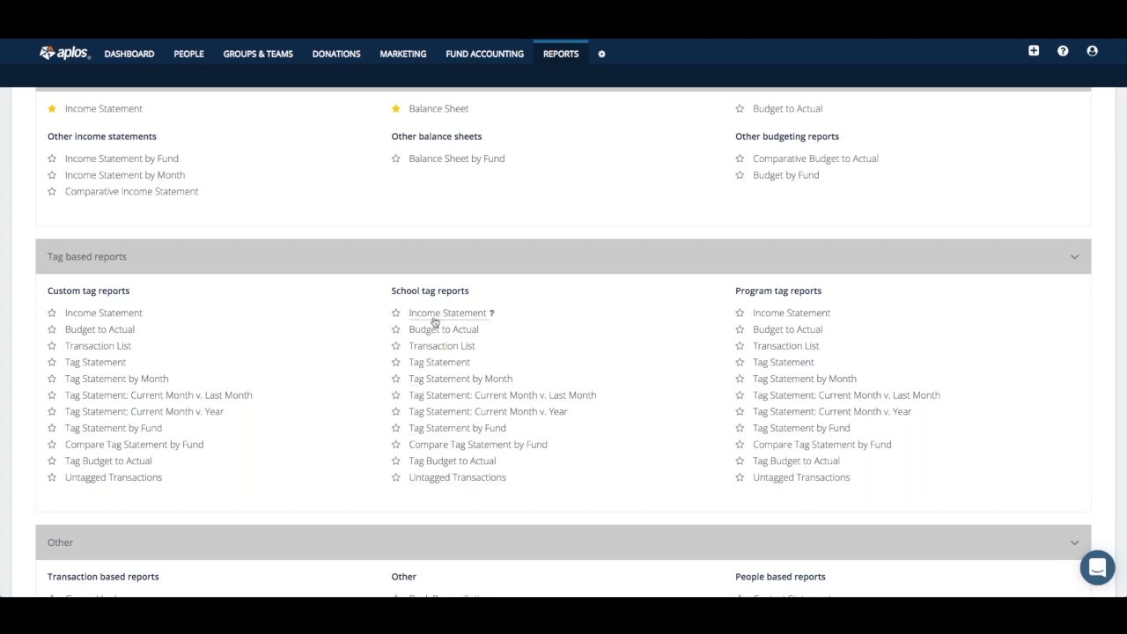
{"action": "mouse_move", "coordinate": [388, 290]}
{"action": "left_mouse_down"}
{"action": "mouse_move", "coordinate": [478, 296]}
{"action": "mouse_move", "coordinate": [395, 290]}
{"action": "left_mouse_up"}
{"action": "left_click", "coordinate": [422, 291]}
{"action": "scroll", "coordinate": [421, 291], "scroll_direction": "up", "scroll_amount": 3}
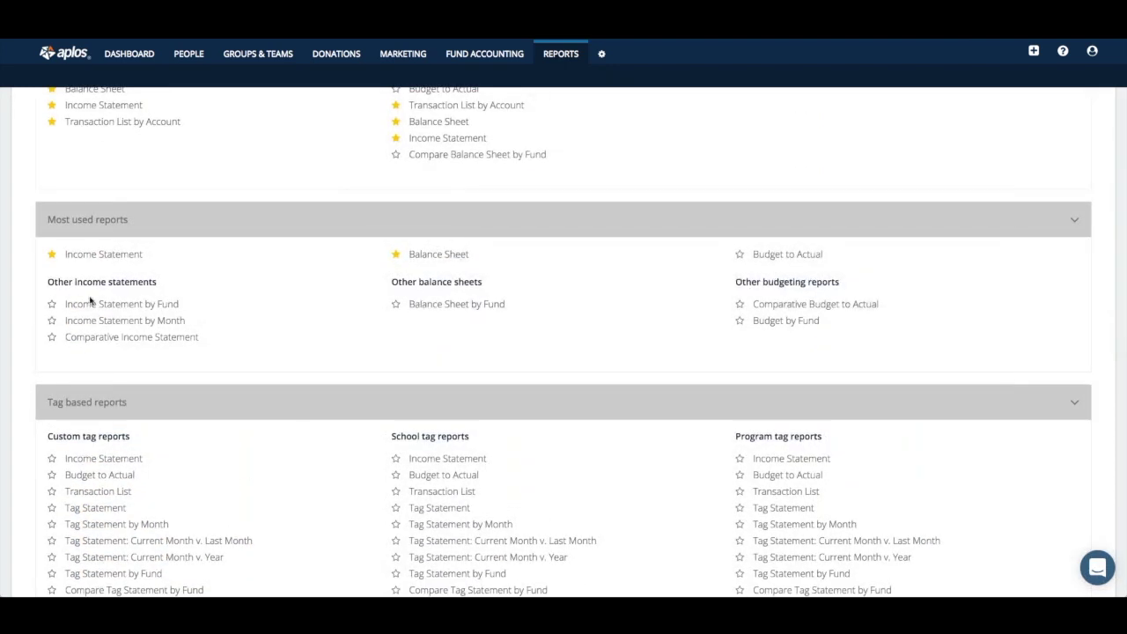
{"action": "left_click_drag", "start_coordinate": [48, 282], "coordinate": [176, 286]}
{"action": "left_click", "coordinate": [174, 292]}
{"action": "scroll", "coordinate": [207, 312], "scroll_direction": "up", "scroll_amount": 4}
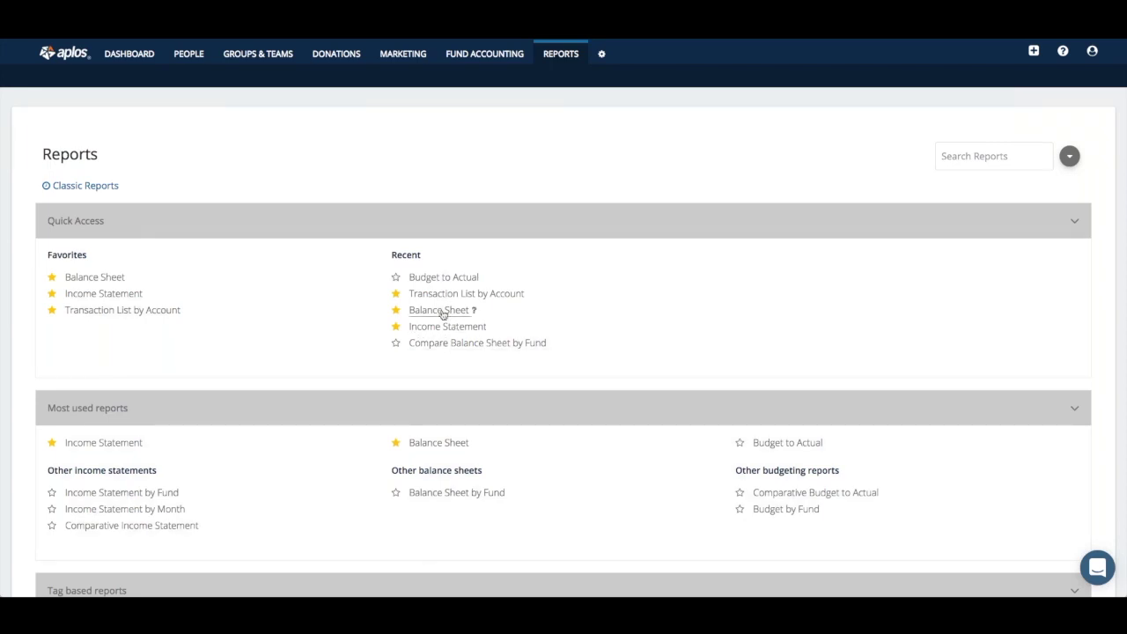
- Open Compare Balance Sheet by Fund and dismiss the fund filter without changes
{"action": "scroll", "coordinate": [425, 320], "scroll_direction": "down", "scroll_amount": 1}
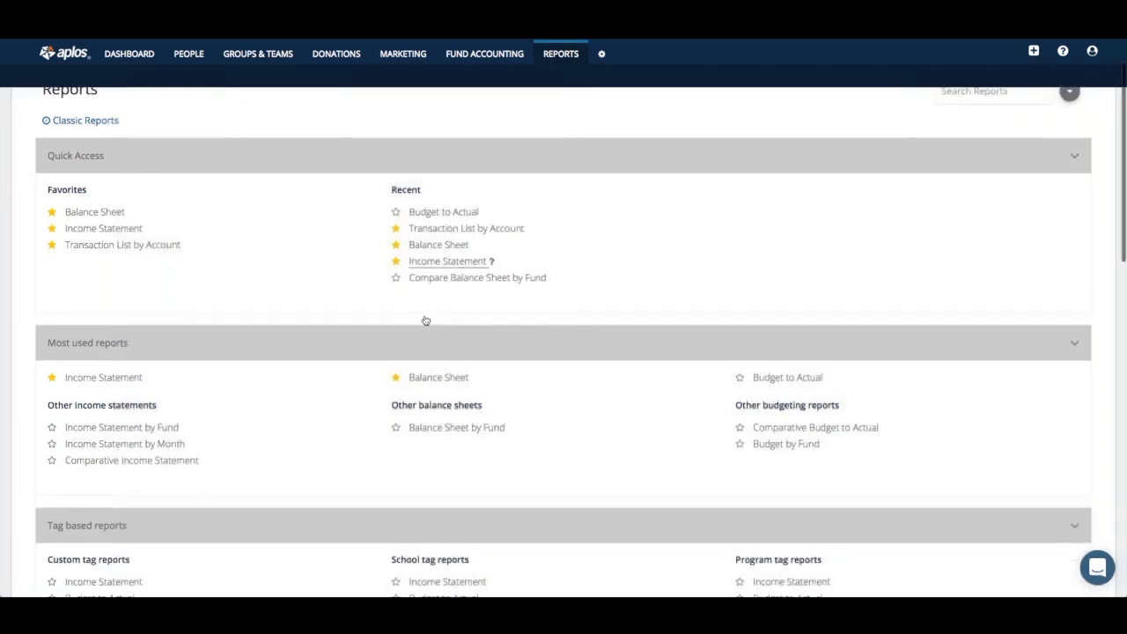
{"action": "left_click", "coordinate": [434, 426]}
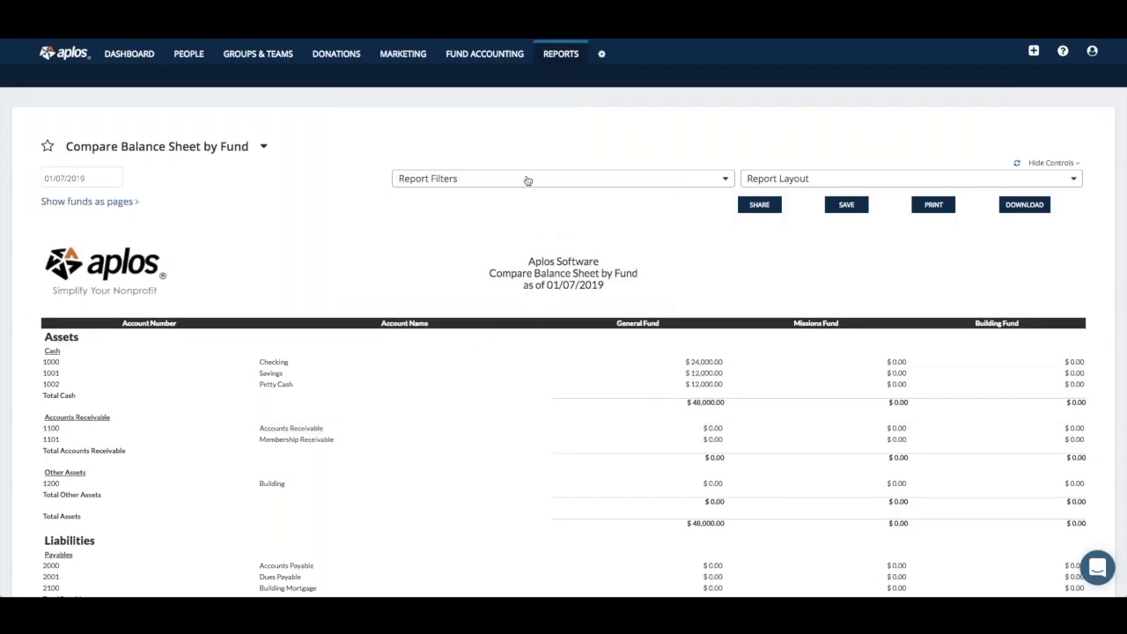
{"action": "left_click", "coordinate": [491, 179]}
{"action": "left_click", "coordinate": [444, 199]}
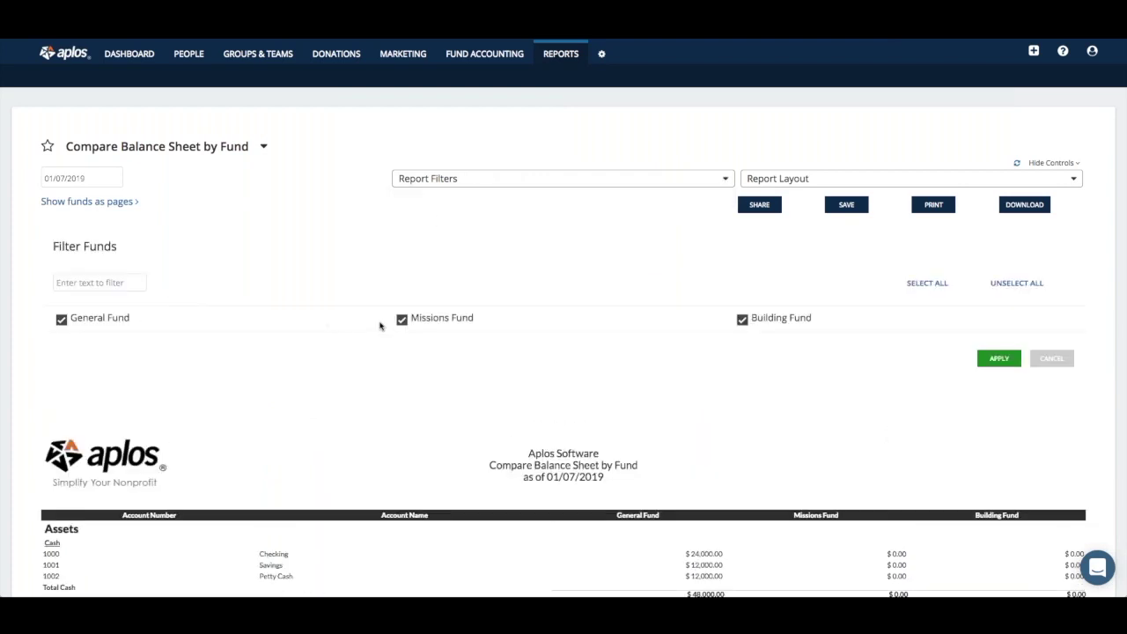
{"action": "left_click", "coordinate": [1050, 359]}
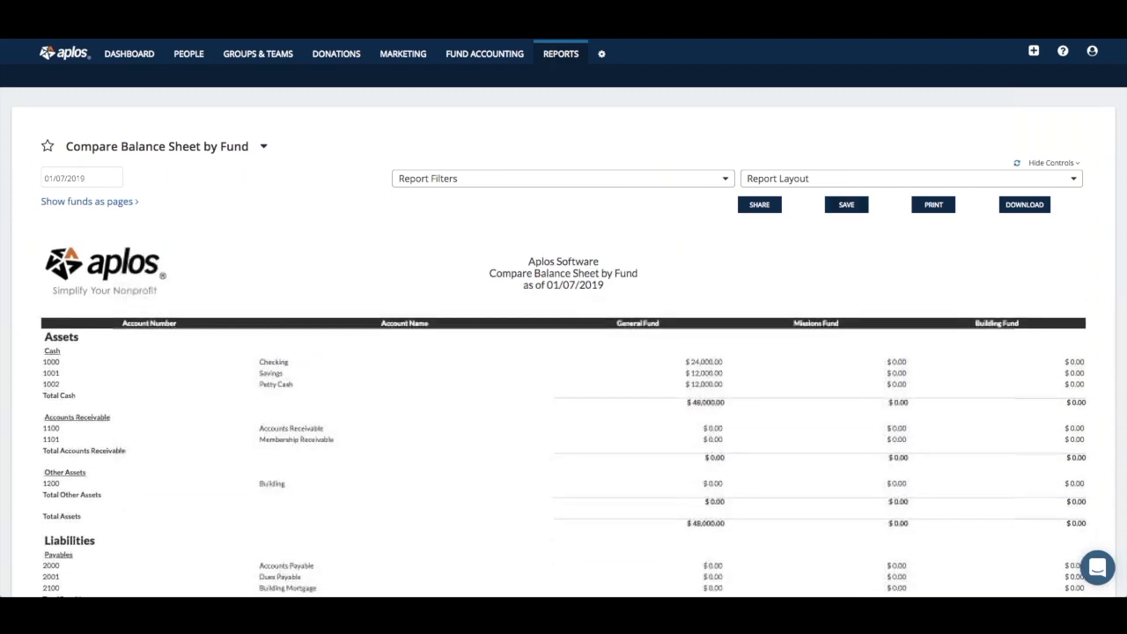
- Add a Total column and date the report as of 12/31/2018
{"action": "left_click", "coordinate": [830, 183]}
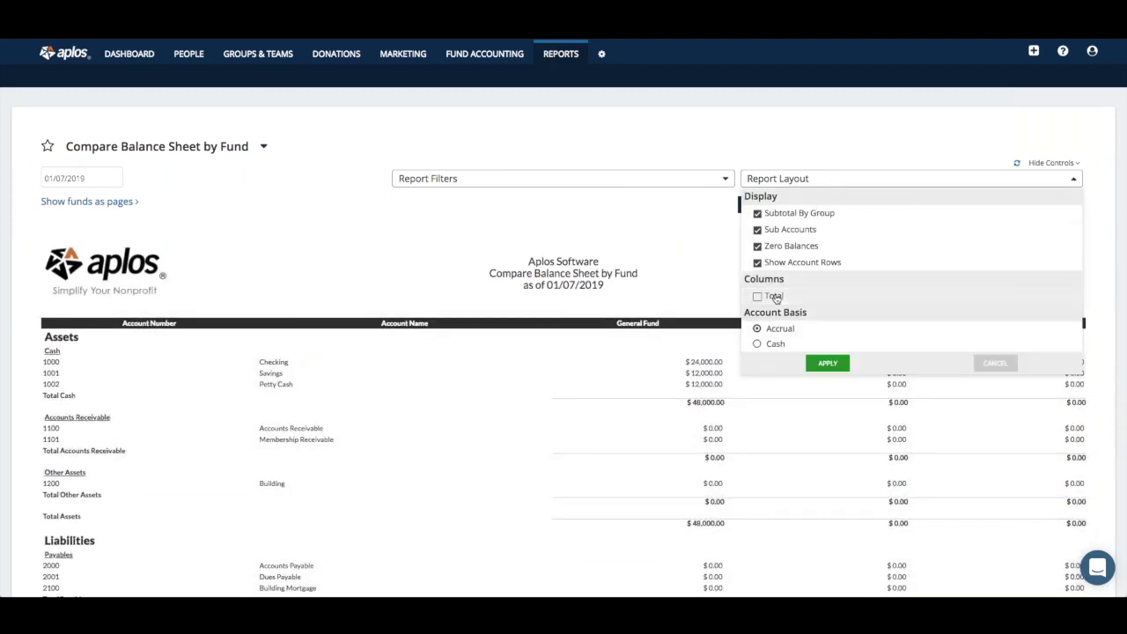
{"action": "left_click", "coordinate": [828, 363]}
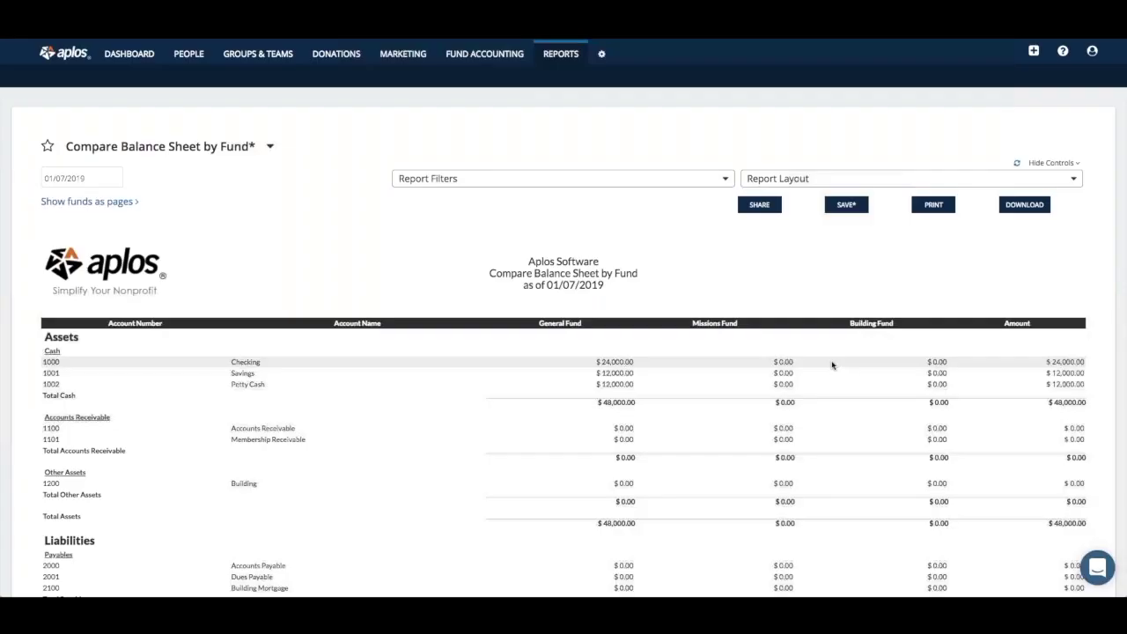
{"action": "left_click", "coordinate": [79, 177]}
{"action": "left_click", "coordinate": [50, 198]}
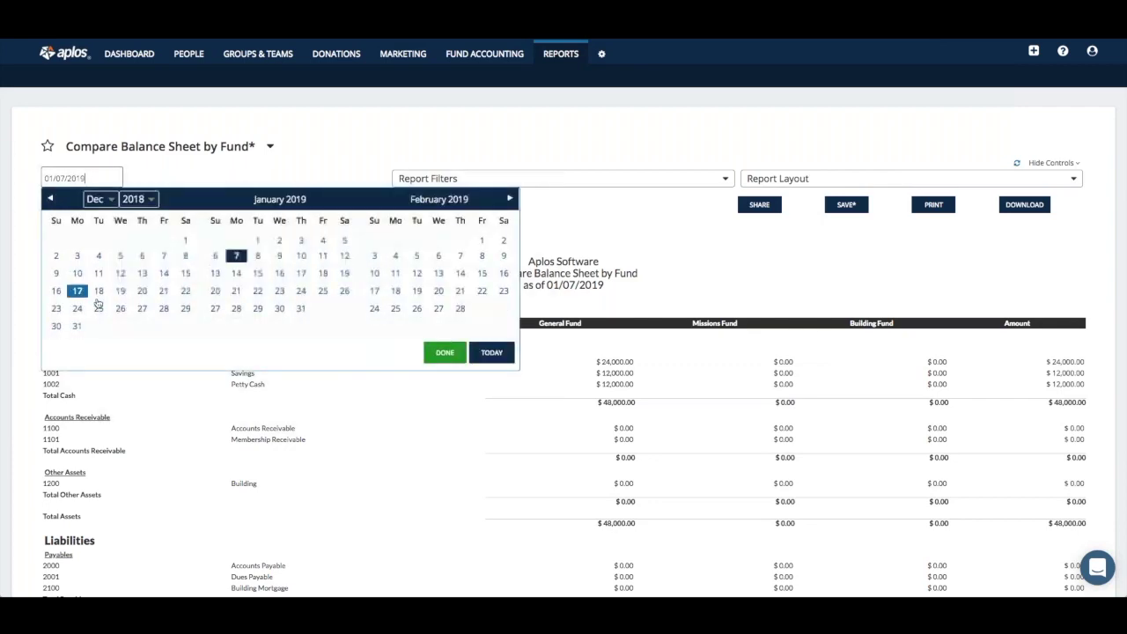
{"action": "left_click", "coordinate": [77, 326]}
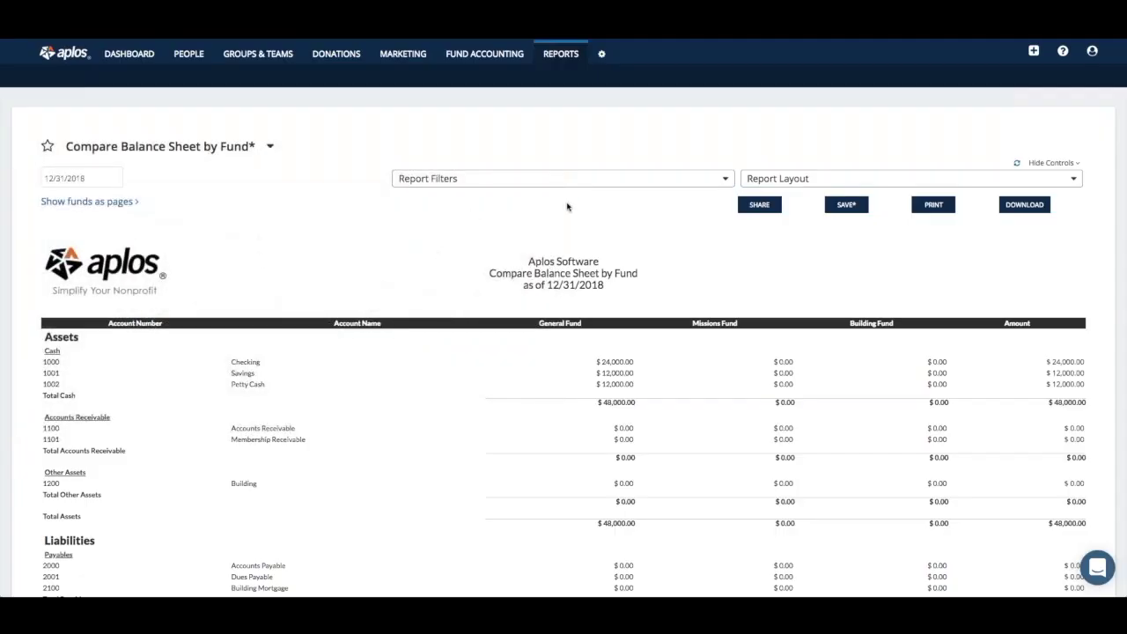
{"action": "scroll", "coordinate": [568, 205], "scroll_direction": "down", "scroll_amount": 1}
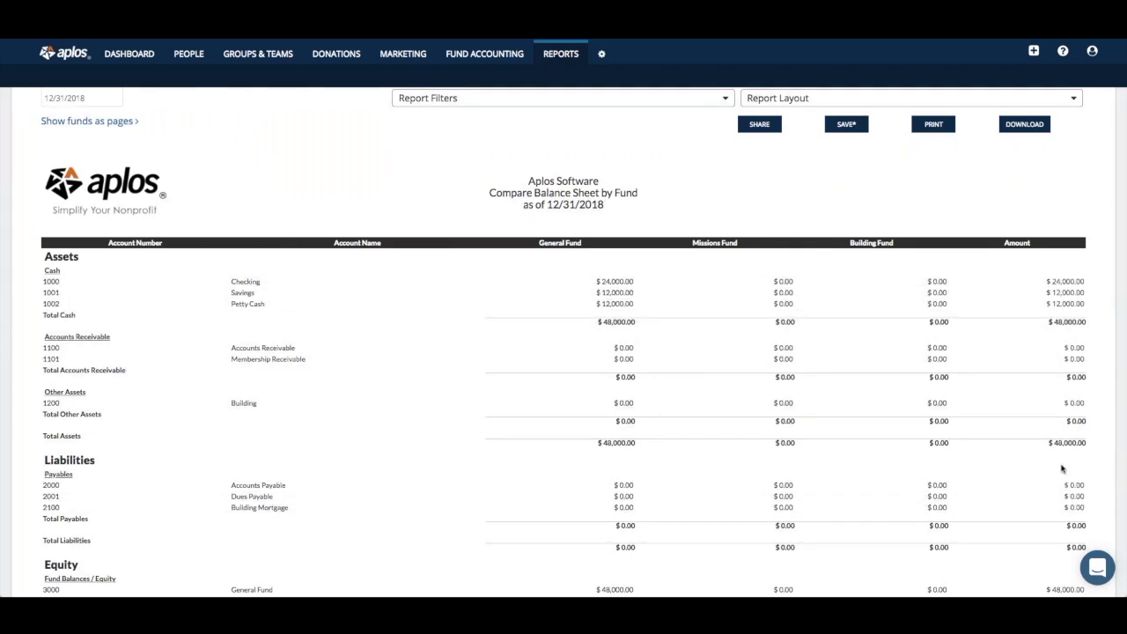
{"action": "double_click", "coordinate": [1017, 242]}
{"action": "left_click", "coordinate": [1029, 241]}
{"action": "scroll", "coordinate": [764, 147], "scroll_direction": "up", "scroll_amount": 1}
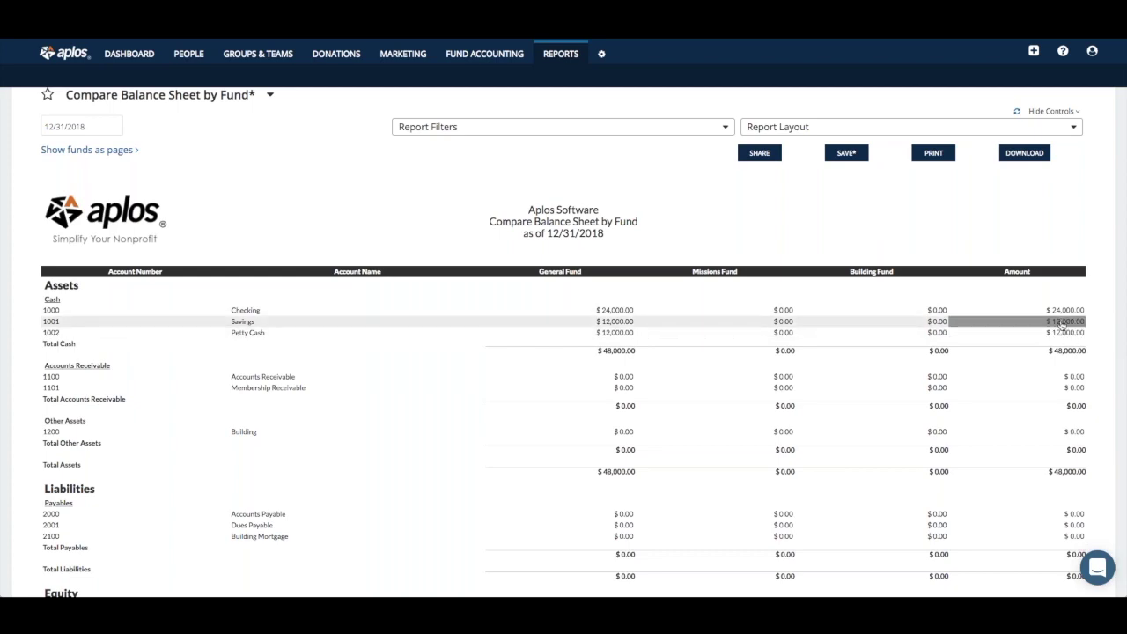
{"action": "scroll", "coordinate": [1064, 348], "scroll_direction": "down", "scroll_amount": 3}
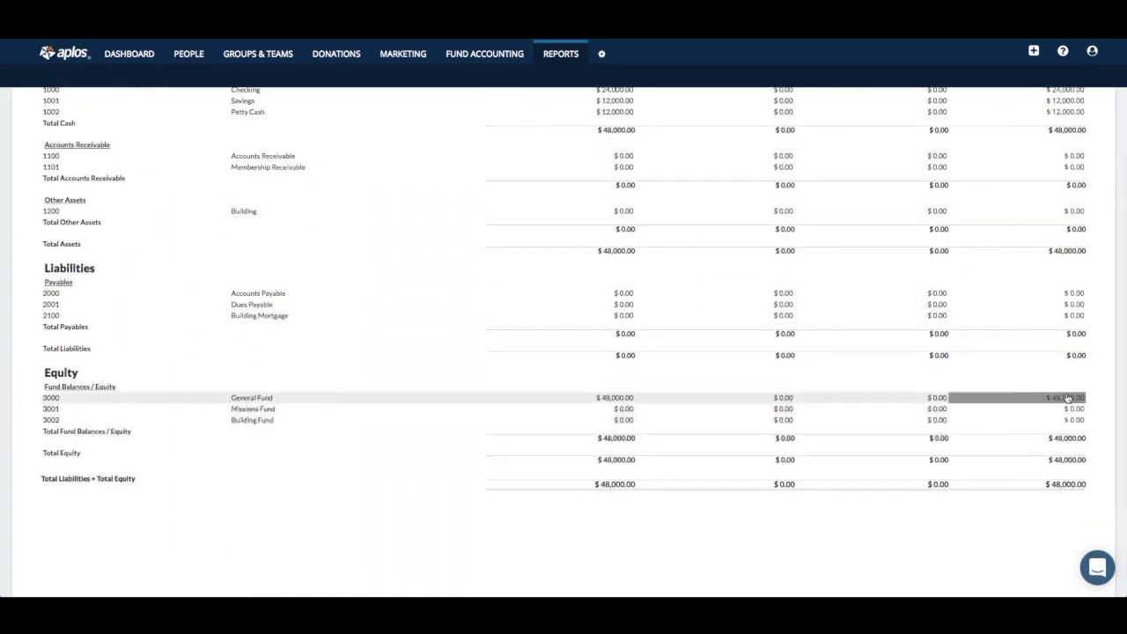
{"action": "scroll", "coordinate": [1068, 392], "scroll_direction": "up", "scroll_amount": 2}
{"action": "scroll", "coordinate": [1039, 170], "scroll_direction": "up", "scroll_amount": 2}
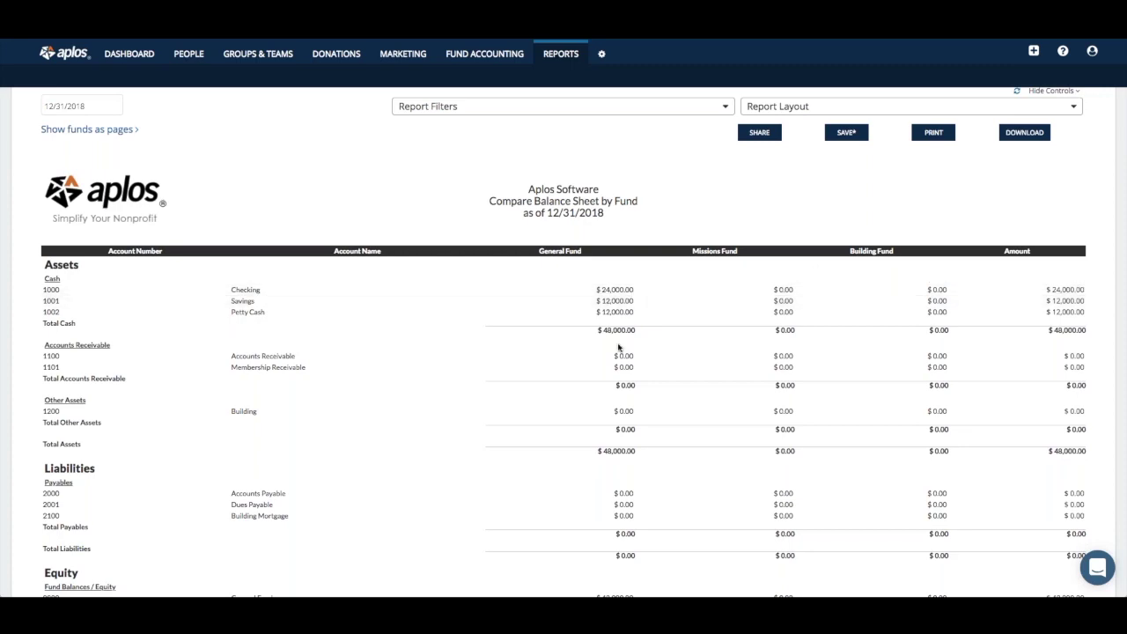
{"action": "scroll", "coordinate": [814, 269], "scroll_direction": "down", "scroll_amount": 3}
{"action": "scroll", "coordinate": [729, 242], "scroll_direction": "up", "scroll_amount": 2}
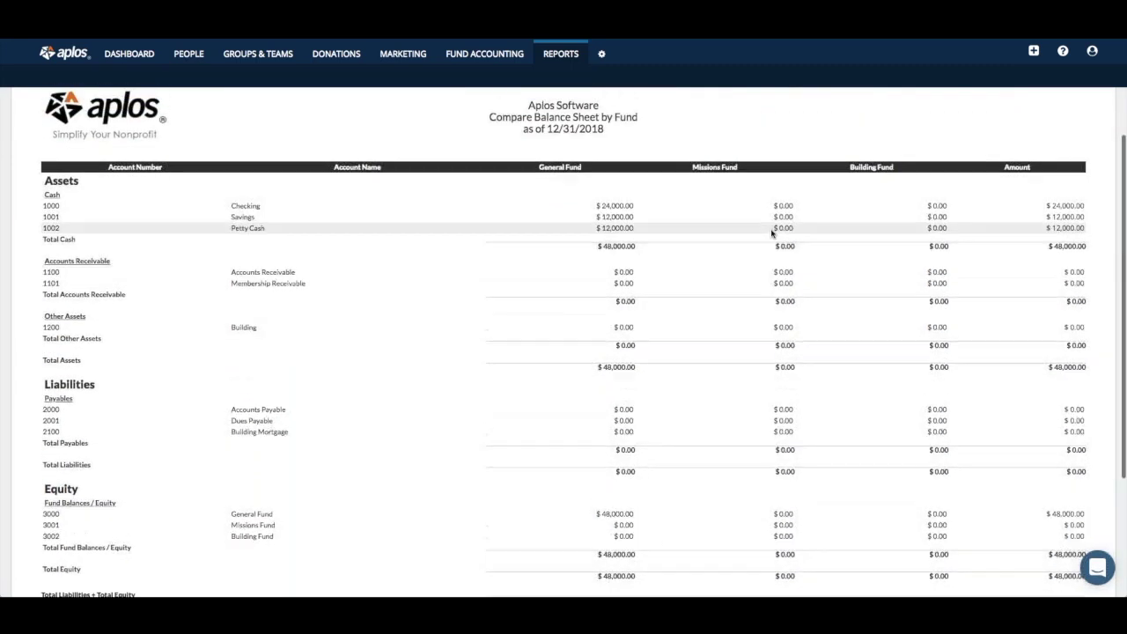
{"action": "scroll", "coordinate": [764, 196], "scroll_direction": "up", "scroll_amount": 2}
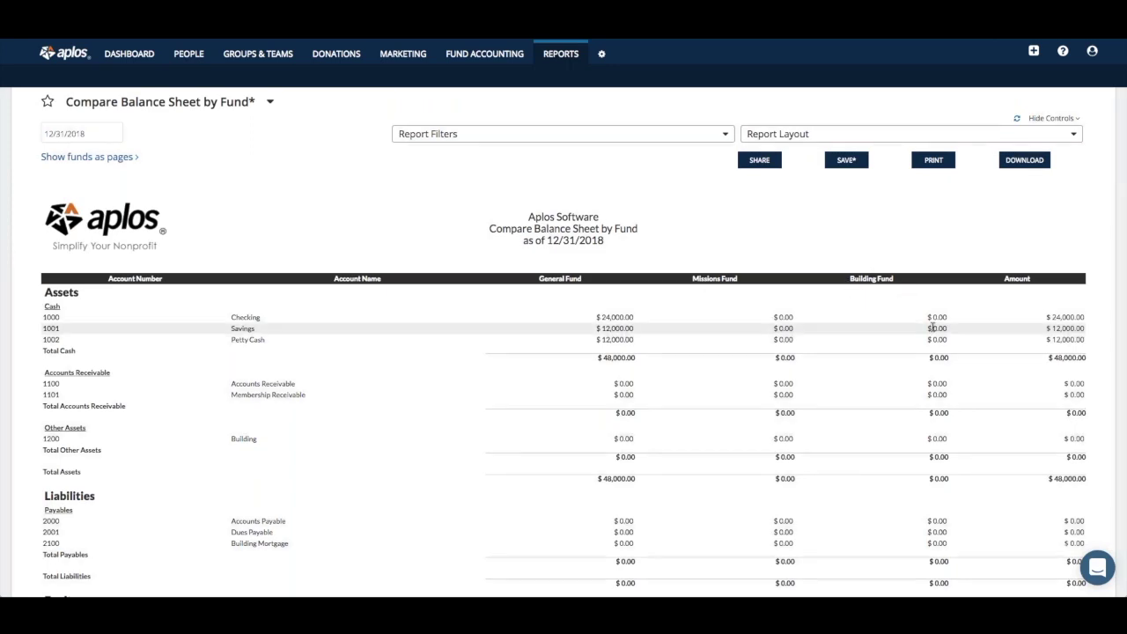
{"action": "scroll", "coordinate": [936, 327], "scroll_direction": "down", "scroll_amount": 8}
{"action": "scroll", "coordinate": [927, 374], "scroll_direction": "up", "scroll_amount": 8}
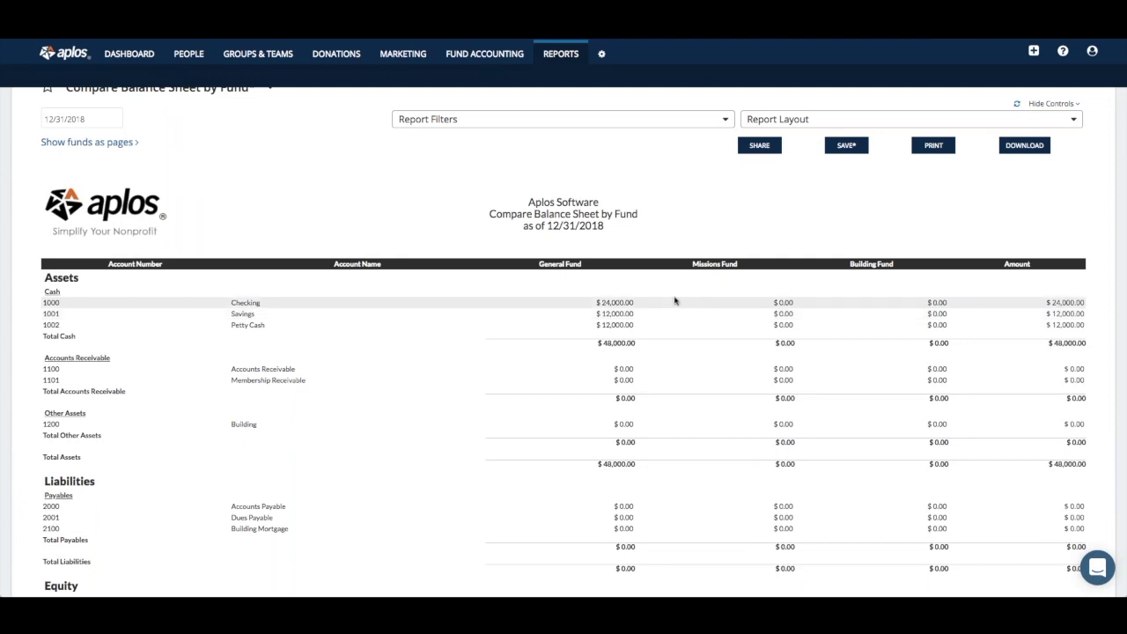
{"action": "scroll", "coordinate": [782, 292], "scroll_direction": "down", "scroll_amount": 3}
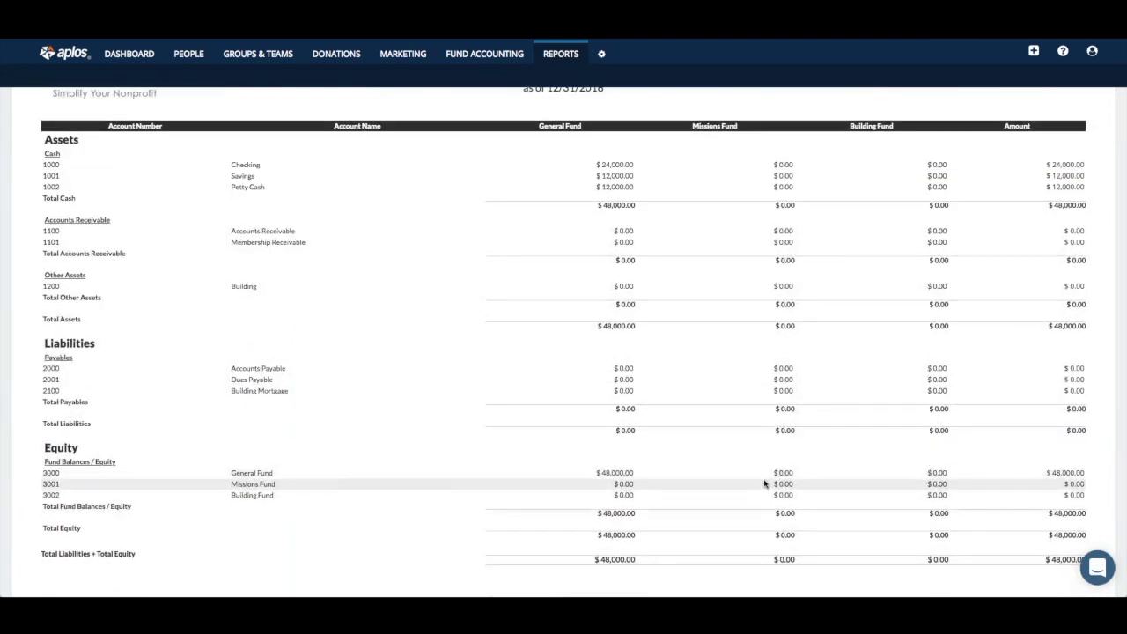
{"action": "scroll", "coordinate": [815, 488], "scroll_direction": "down", "scroll_amount": 1}
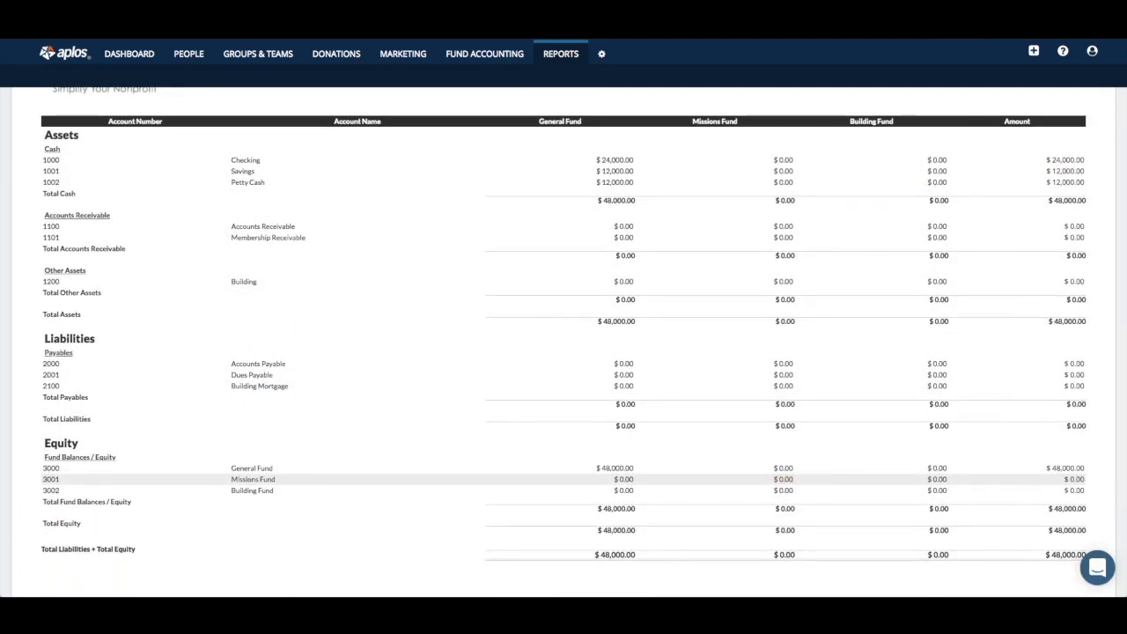
{"action": "double_click", "coordinate": [780, 478]}
{"action": "scroll", "coordinate": [807, 481], "scroll_direction": "down", "scroll_amount": 1}
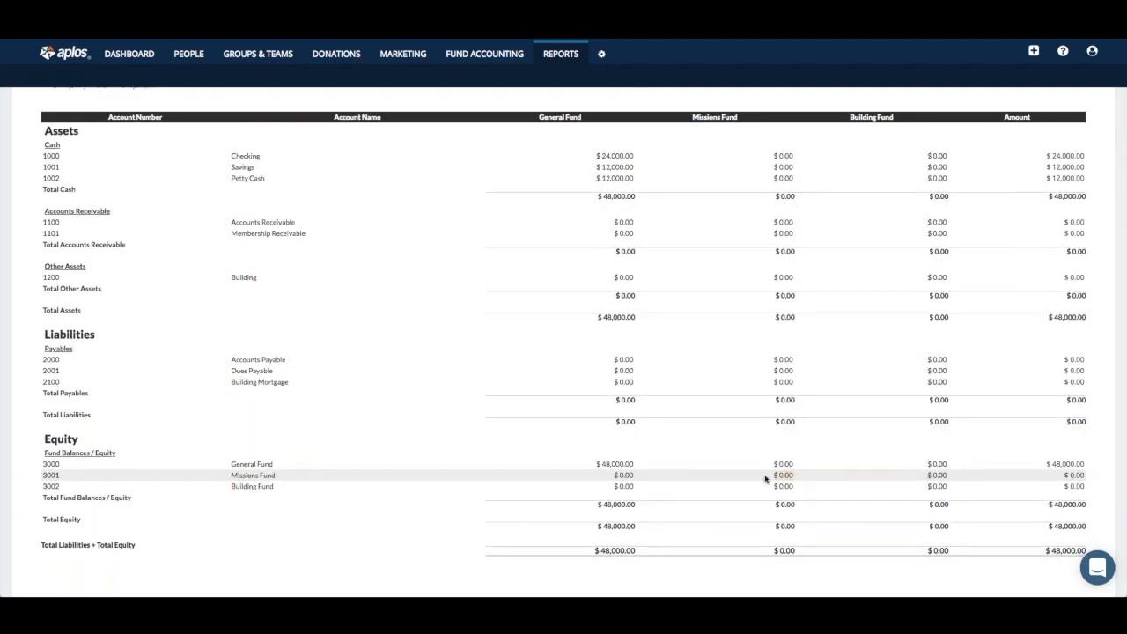
{"action": "scroll", "coordinate": [814, 475], "scroll_direction": "down", "scroll_amount": 1}
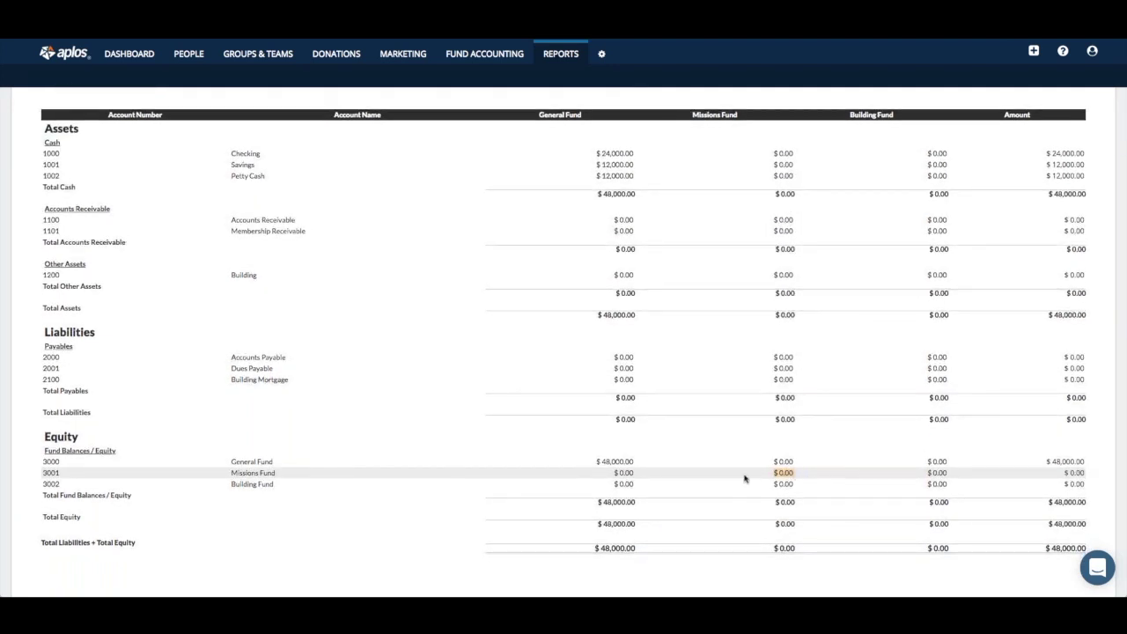
{"action": "scroll", "coordinate": [792, 473], "scroll_direction": "up", "scroll_amount": 1}
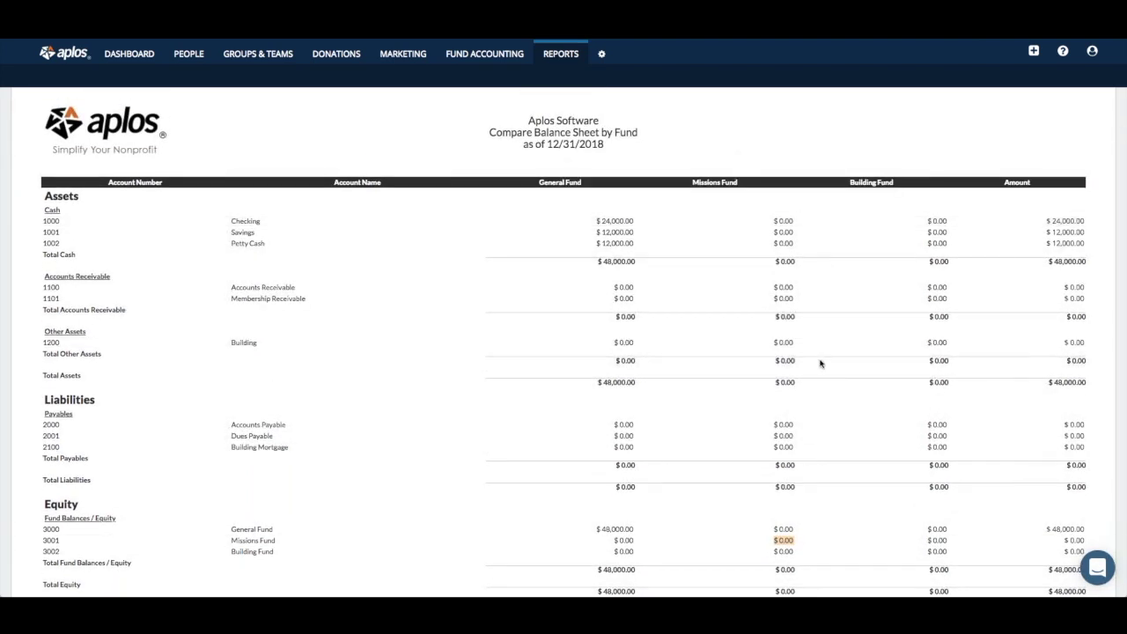
{"action": "scroll", "coordinate": [818, 364], "scroll_direction": "up", "scroll_amount": 2}
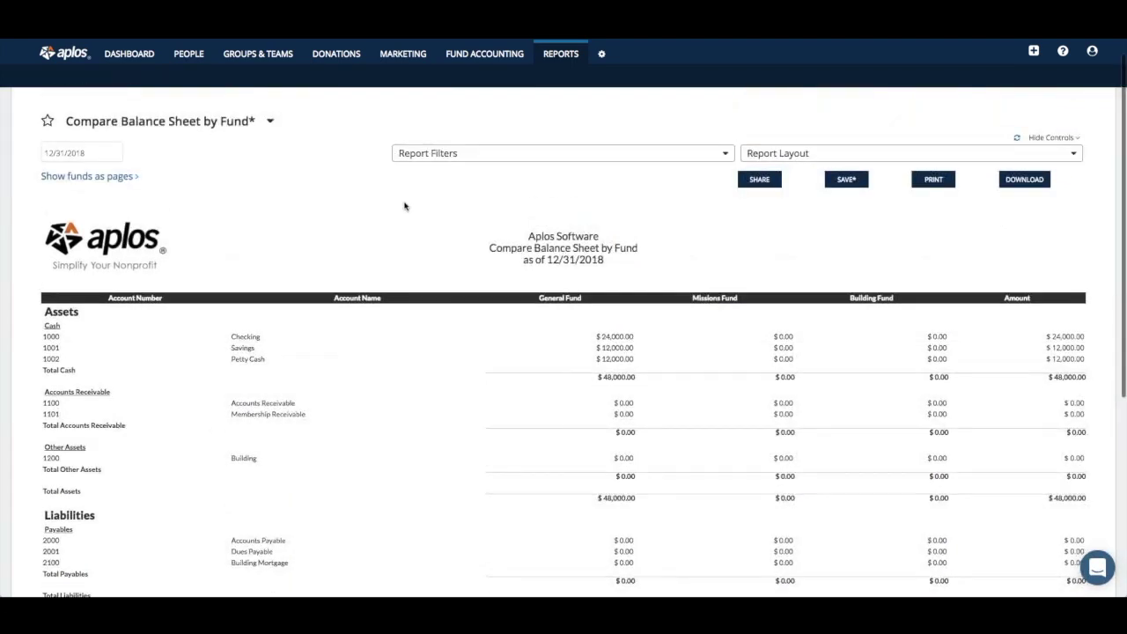
- Enter Checking starting balances of -5000.00 for Missions Fund and 2000.00 for Building Fund
{"action": "mouse_move", "coordinate": [58, 74]}
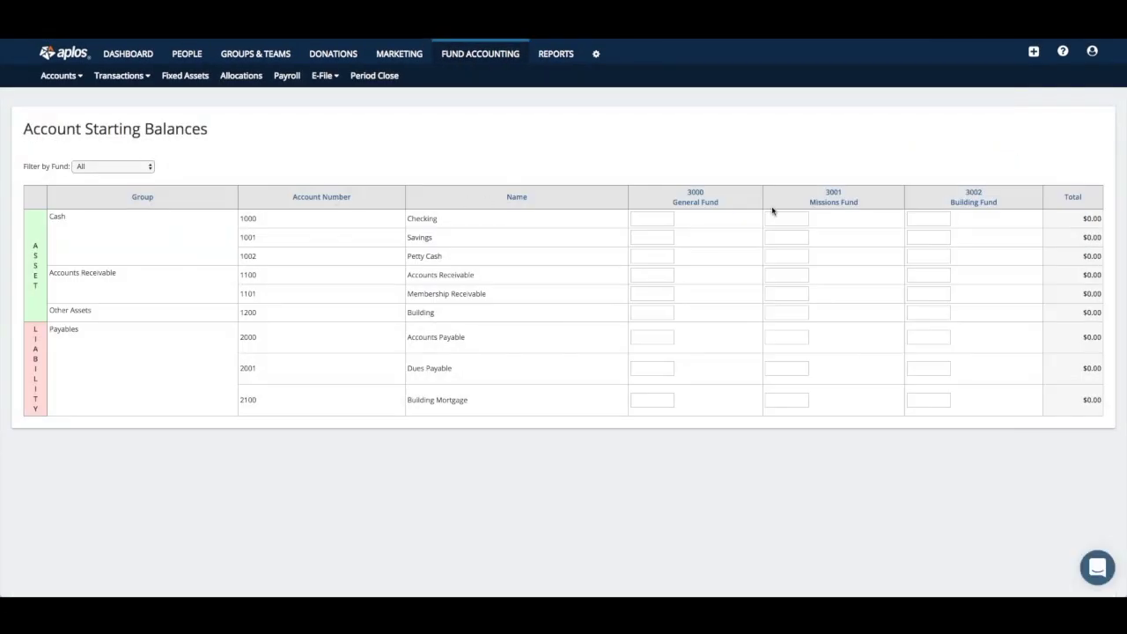
{"action": "left_click", "coordinate": [778, 218]}
{"action": "key", "text": "Tab"}
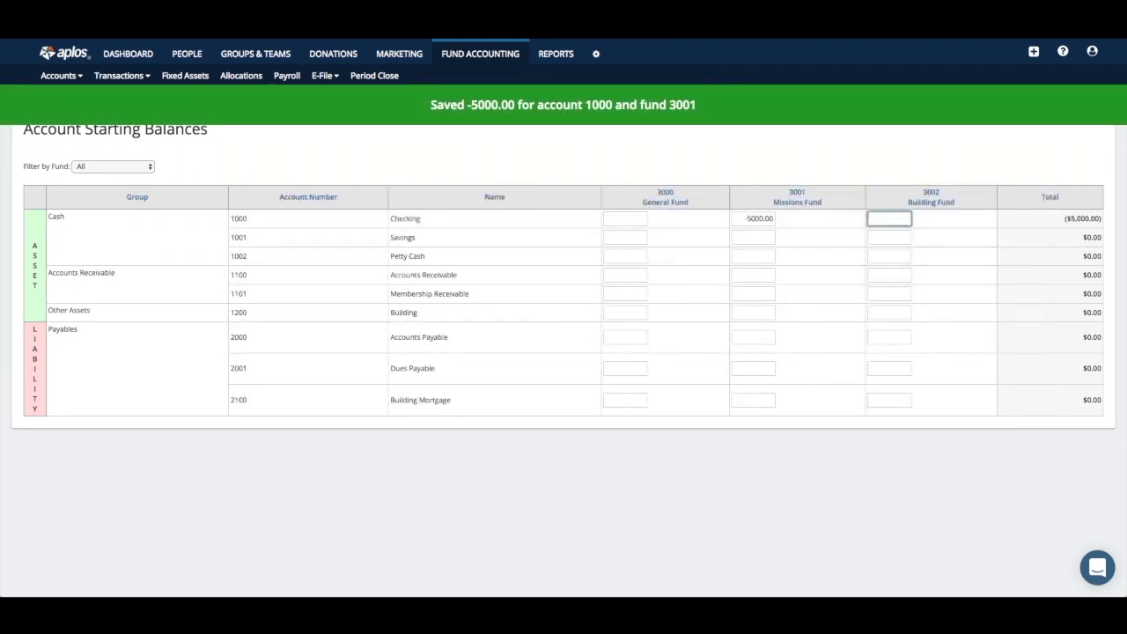
{"action": "type", "text": "-1"}
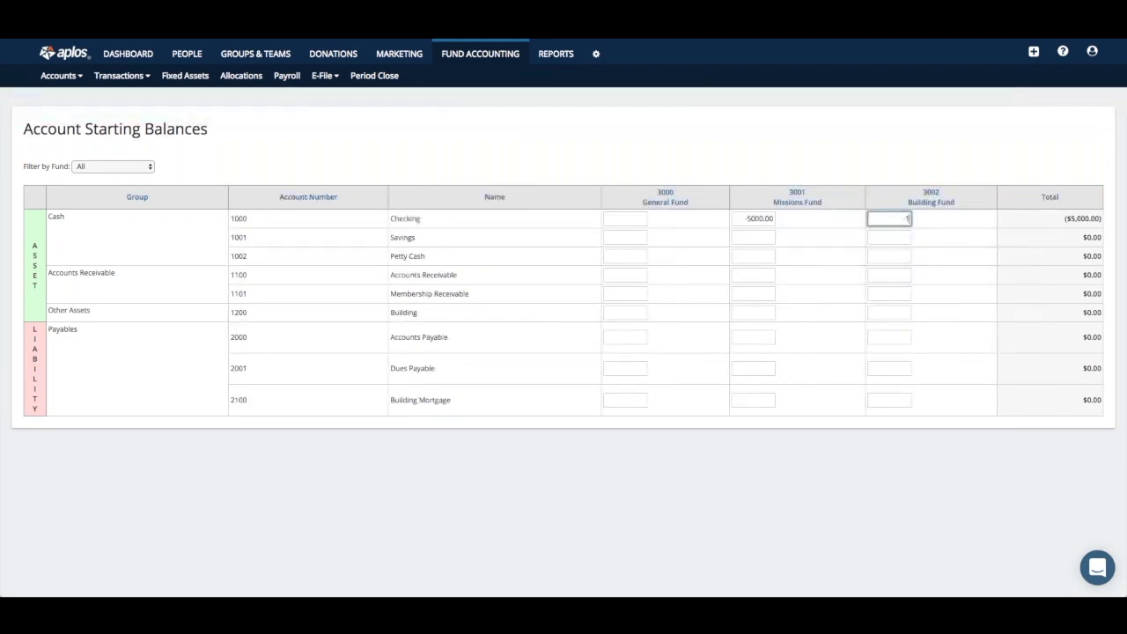
{"action": "key", "text": "Tab"}
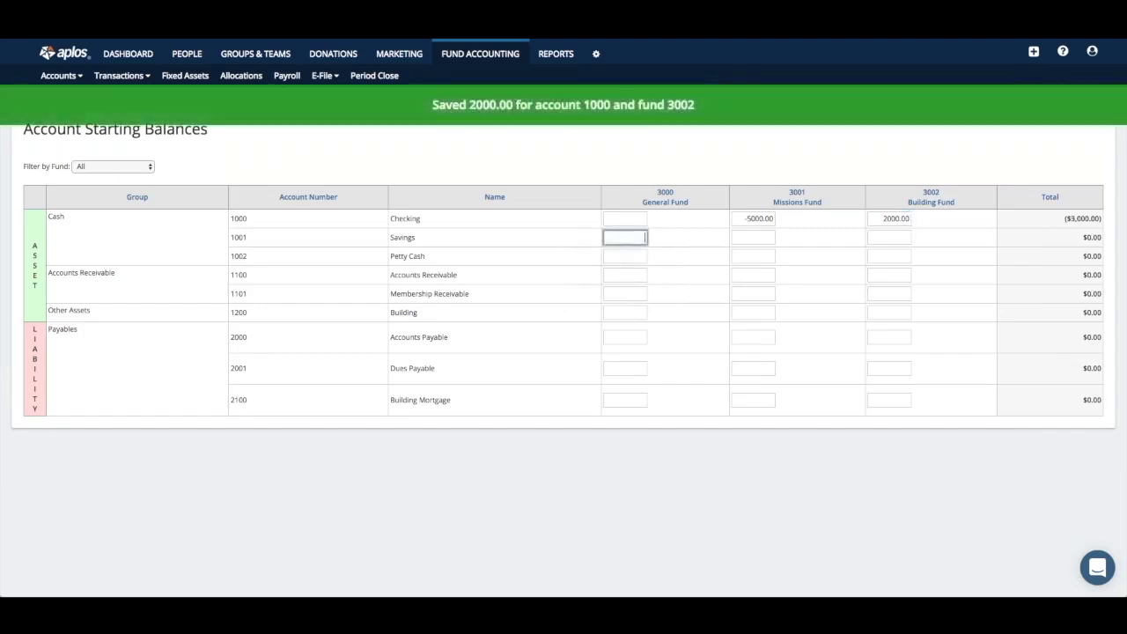
{"action": "left_click", "coordinate": [555, 54]}
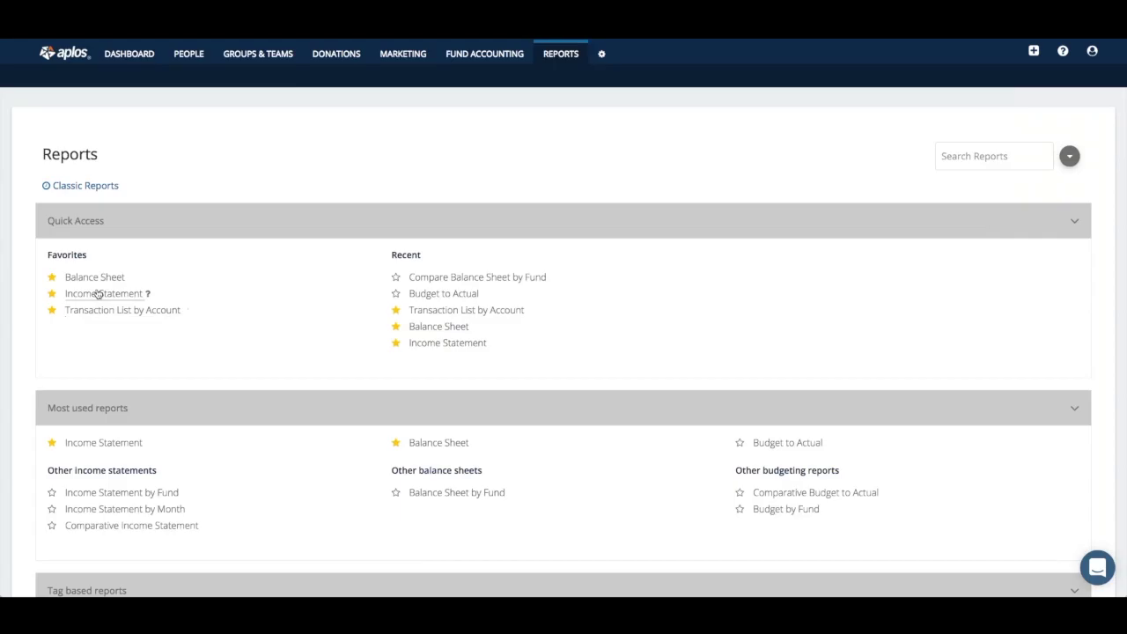
- Review the Balance Sheet as of 01/07/2019, with Missions at $(5,000.00), then show its related reports
{"action": "left_click", "coordinate": [94, 276]}
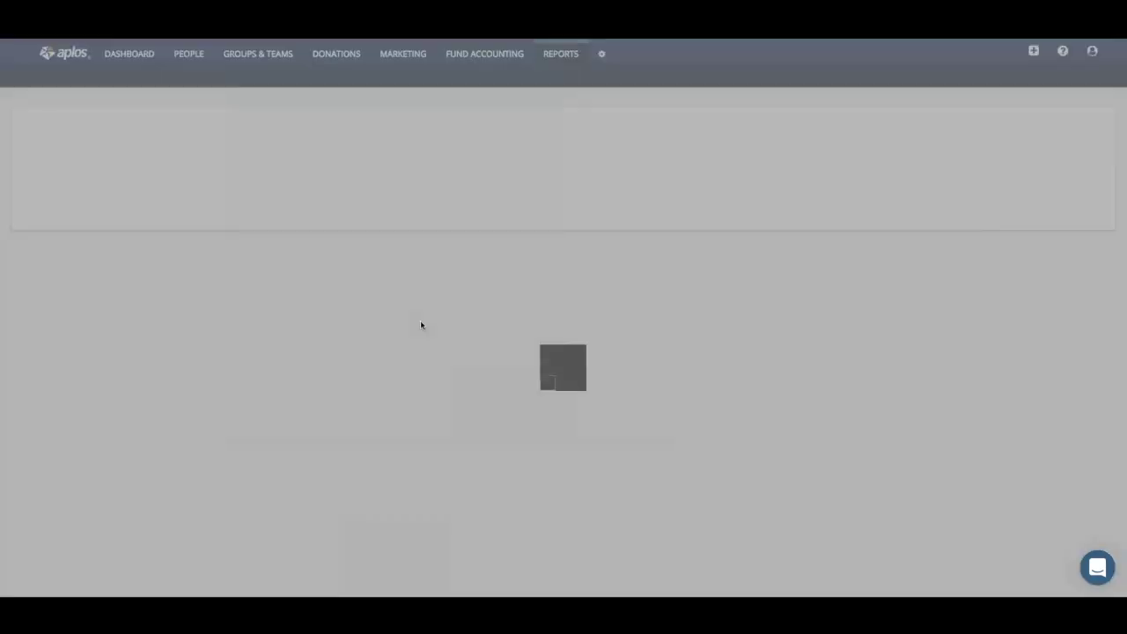
{"action": "scroll", "coordinate": [805, 229], "scroll_direction": "down", "scroll_amount": 2}
{"action": "scroll", "coordinate": [1019, 272], "scroll_direction": "down", "scroll_amount": 3}
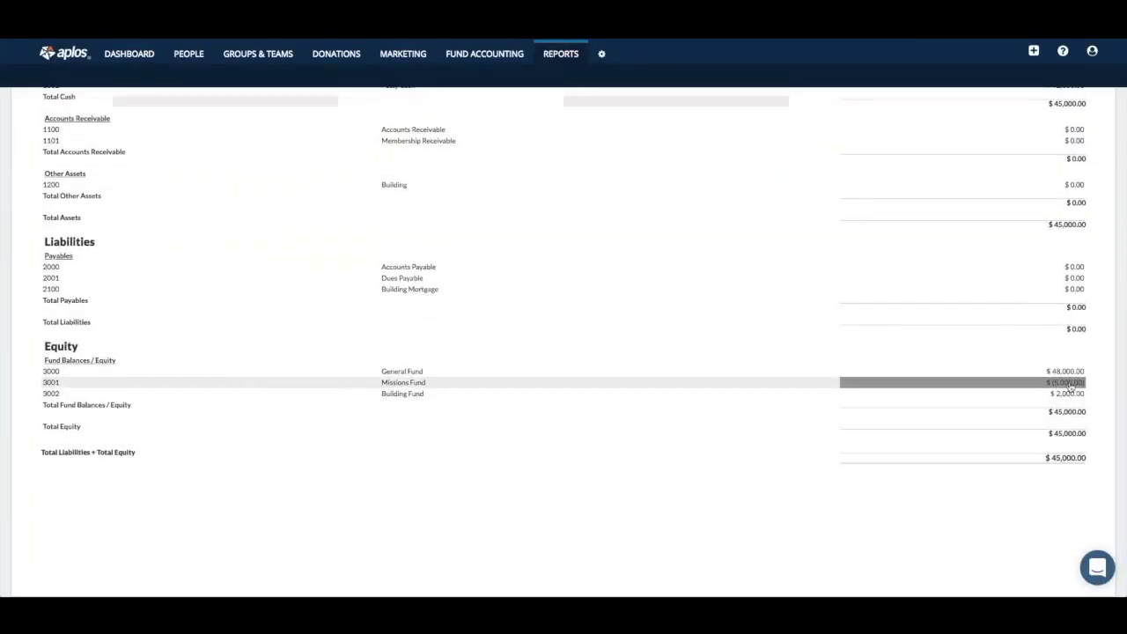
{"action": "scroll", "coordinate": [1063, 387], "scroll_direction": "up", "scroll_amount": 1}
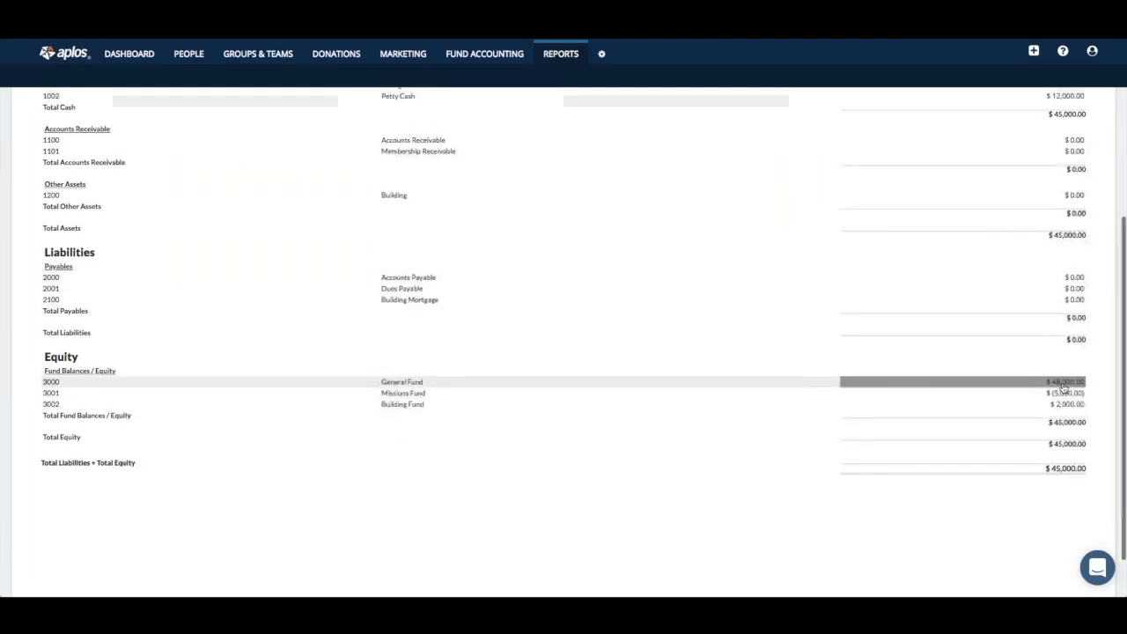
{"action": "scroll", "coordinate": [1063, 387], "scroll_direction": "up", "scroll_amount": 3}
{"action": "scroll", "coordinate": [1049, 319], "scroll_direction": "down", "scroll_amount": 1}
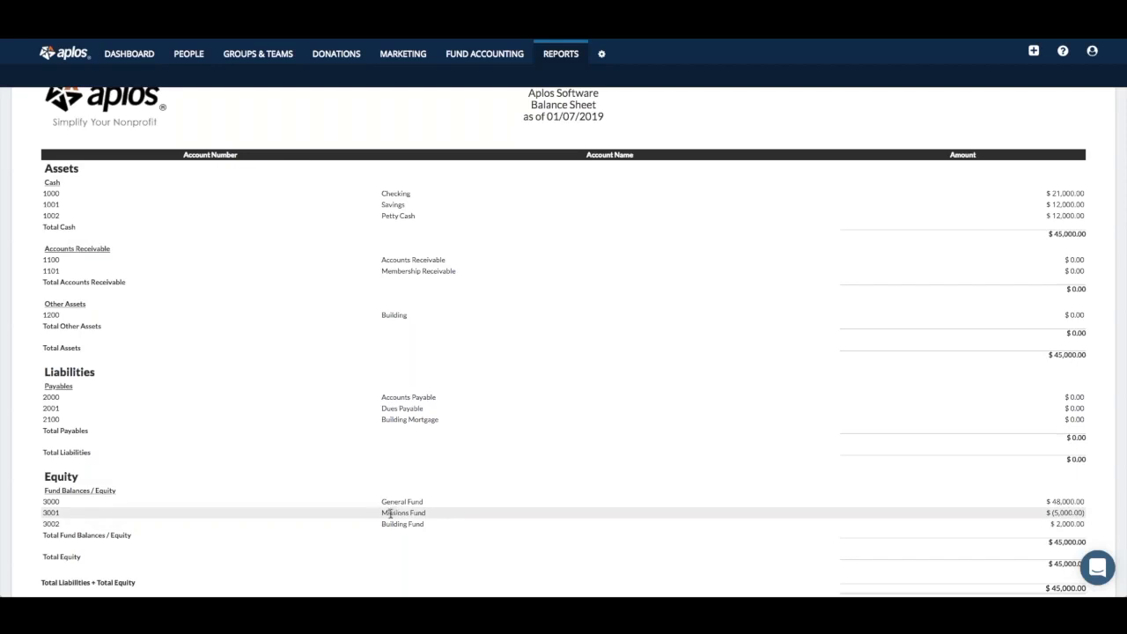
{"action": "scroll", "coordinate": [381, 512], "scroll_direction": "down", "scroll_amount": 1}
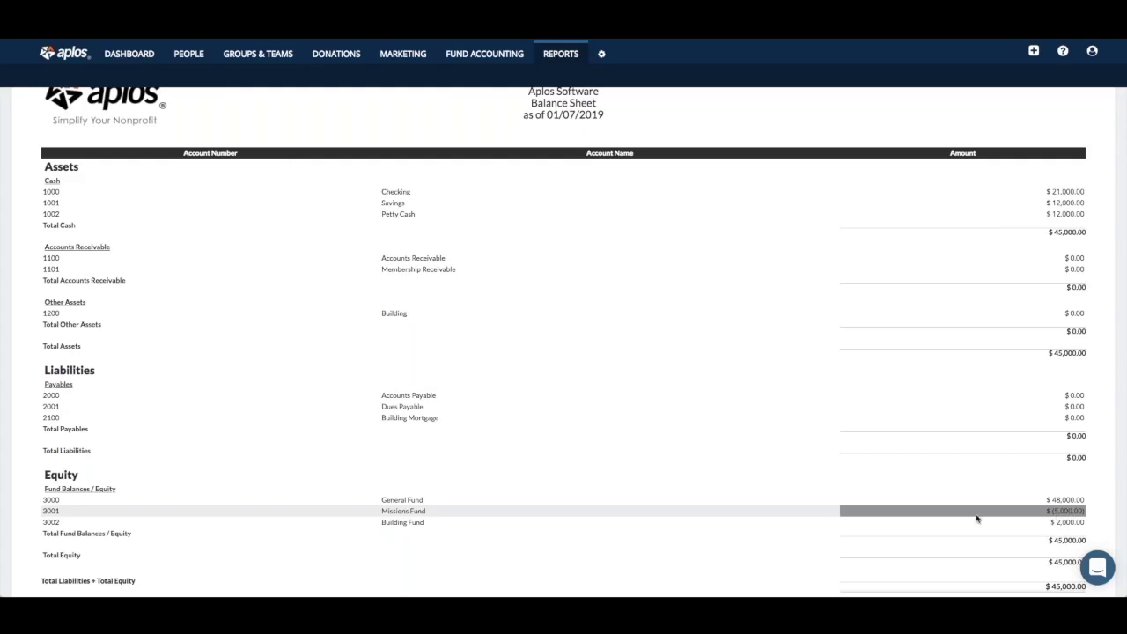
{"action": "scroll", "coordinate": [976, 518], "scroll_direction": "up", "scroll_amount": 3}
{"action": "left_click", "coordinate": [160, 139]}
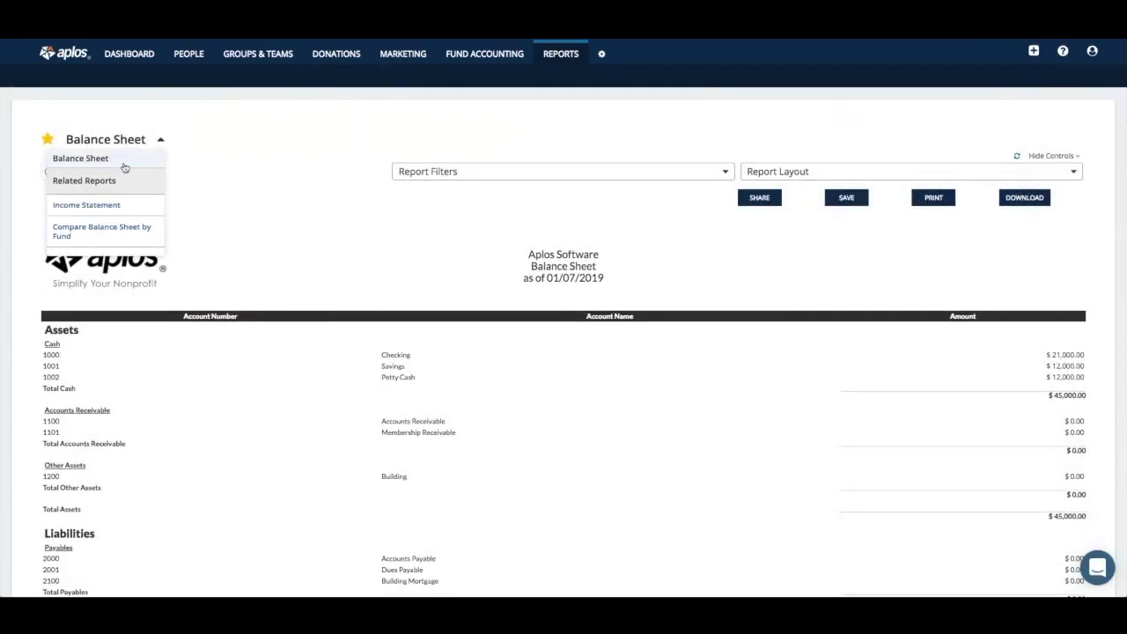
- Open Compare Balance Sheet by Fund and apply its report layout settings
{"action": "left_click", "coordinate": [97, 231]}
{"action": "scroll", "coordinate": [503, 226], "scroll_direction": "down", "scroll_amount": 1}
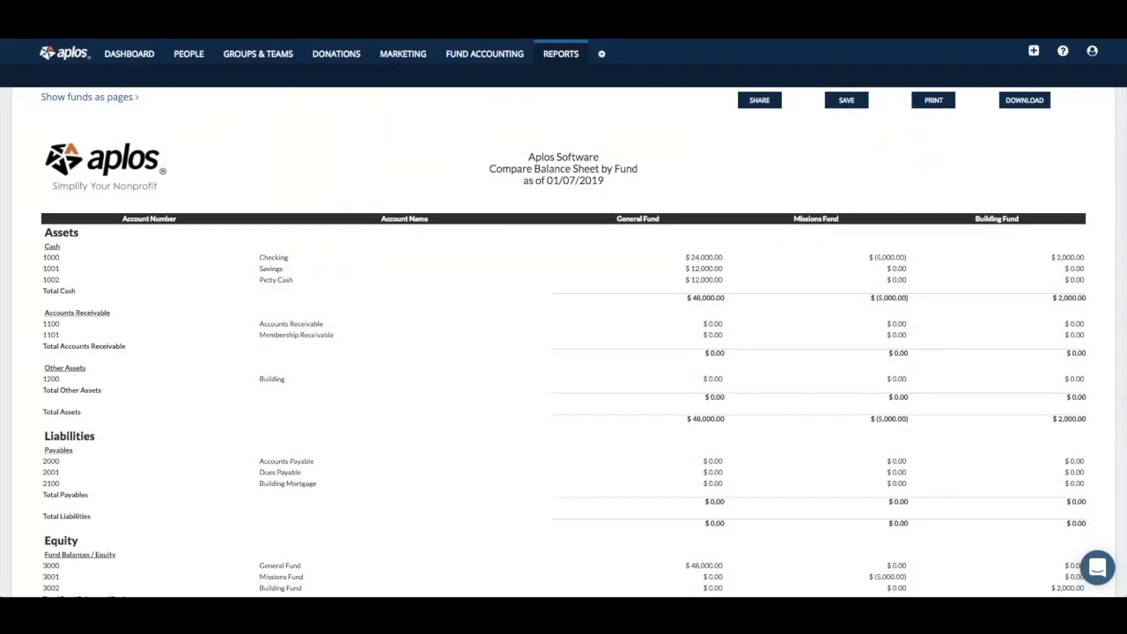
{"action": "scroll", "coordinate": [872, 171], "scroll_direction": "up", "scroll_amount": 1}
{"action": "left_click", "coordinate": [873, 178]}
{"action": "left_click", "coordinate": [832, 363]}
- Set the report date to December 31, 2018 and review the General, Missions and Building columns
{"action": "left_click", "coordinate": [115, 181]}
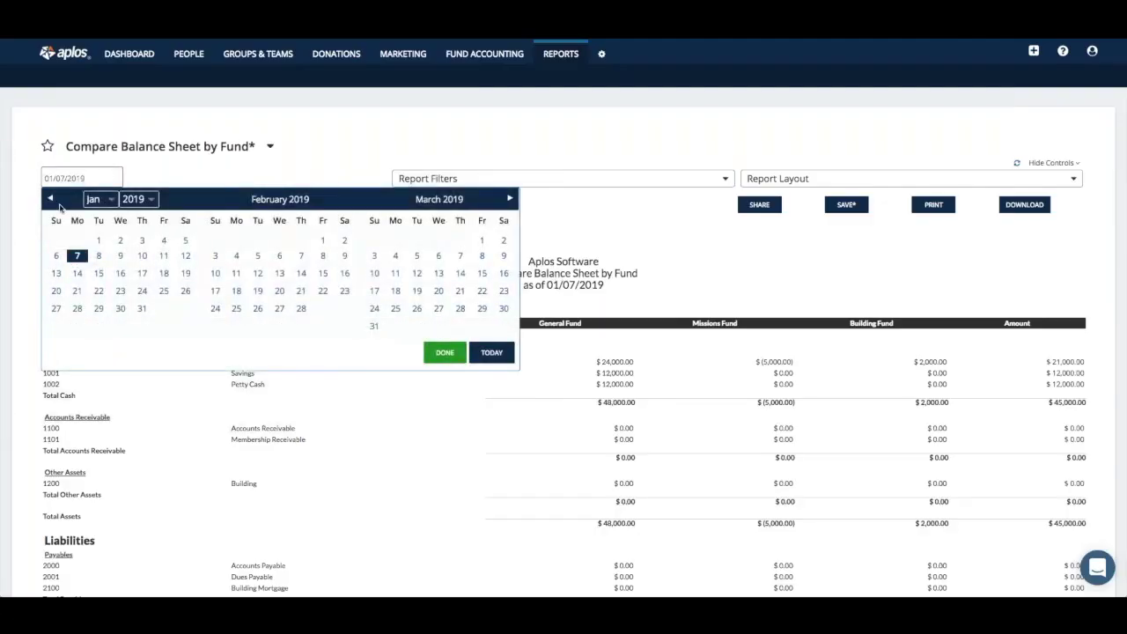
{"action": "left_click", "coordinate": [51, 201]}
{"action": "left_click", "coordinate": [78, 308]}
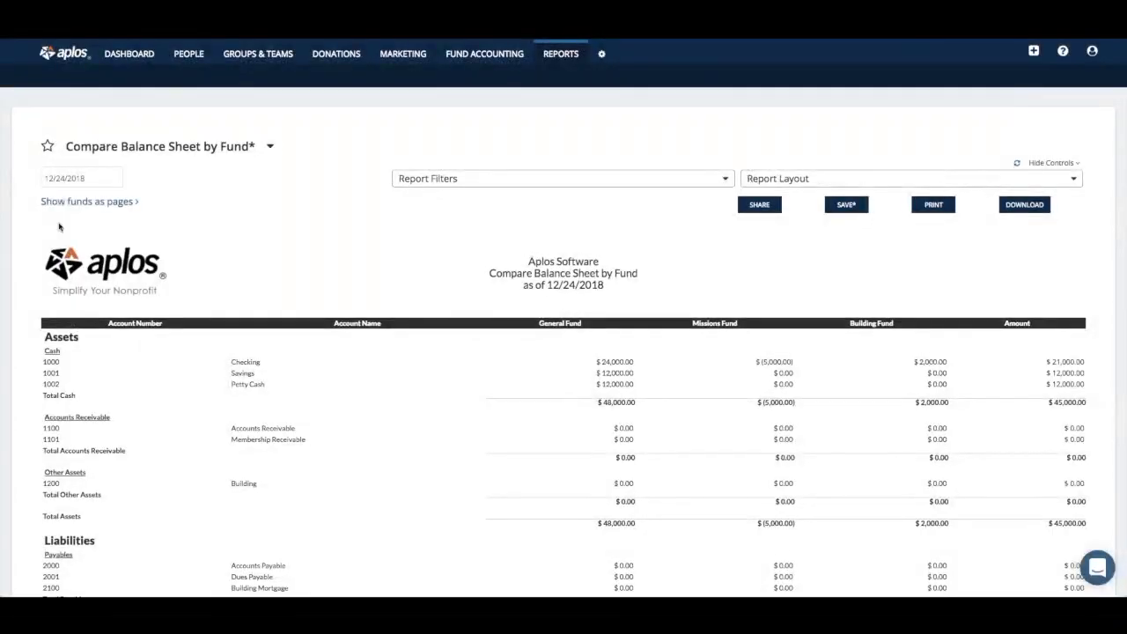
{"action": "left_click", "coordinate": [89, 180]}
{"action": "left_click", "coordinate": [78, 327]}
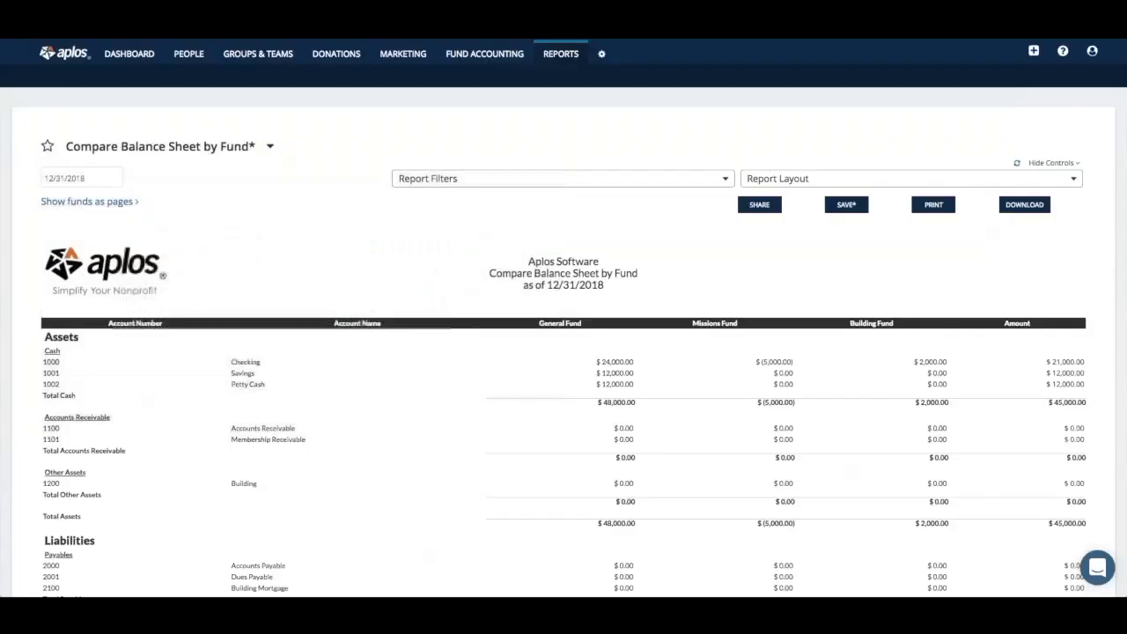
{"action": "scroll", "coordinate": [705, 310], "scroll_direction": "down", "scroll_amount": 2}
{"action": "scroll", "coordinate": [705, 310], "scroll_direction": "down", "scroll_amount": 3}
{"action": "scroll", "coordinate": [771, 509], "scroll_direction": "up", "scroll_amount": 2}
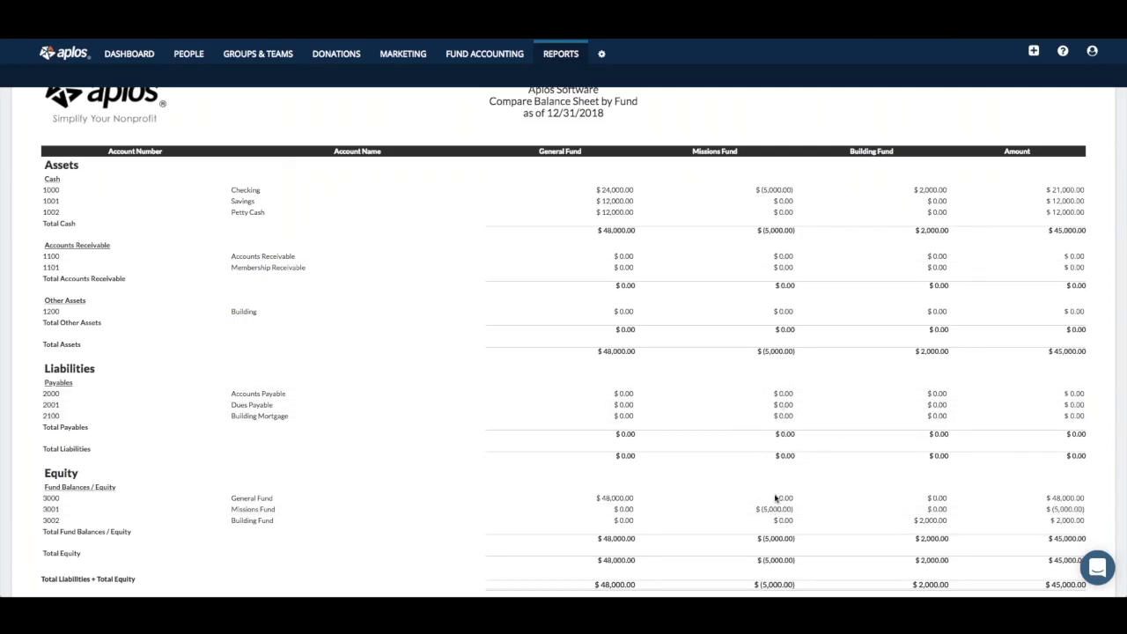
{"action": "scroll", "coordinate": [818, 443], "scroll_direction": "up", "scroll_amount": 2}
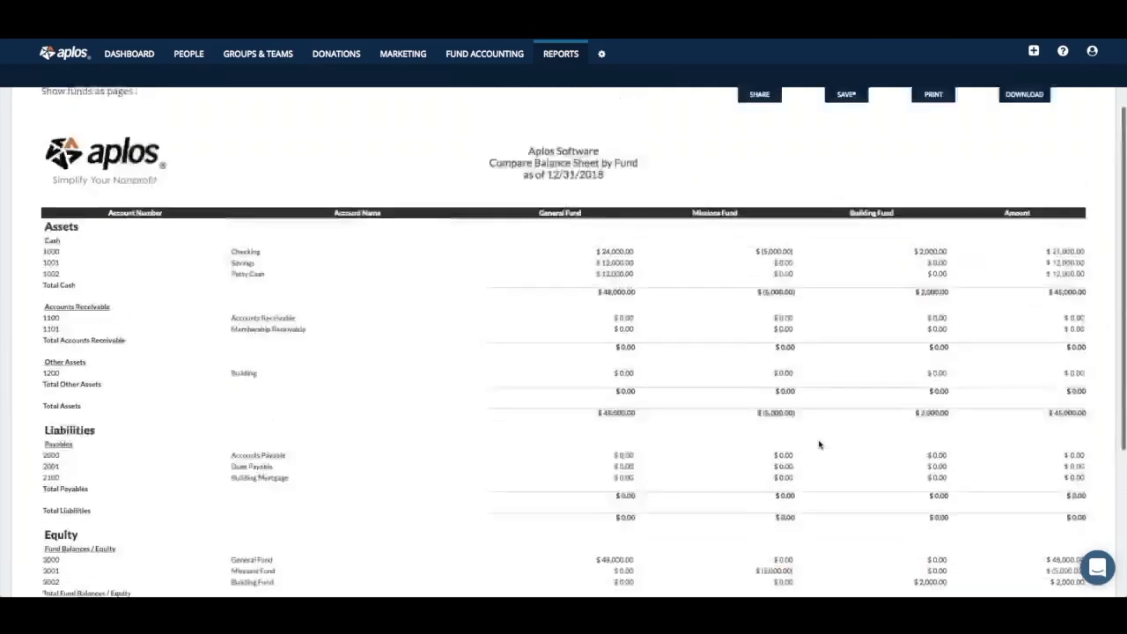
{"action": "scroll", "coordinate": [766, 308], "scroll_direction": "down", "scroll_amount": 1}
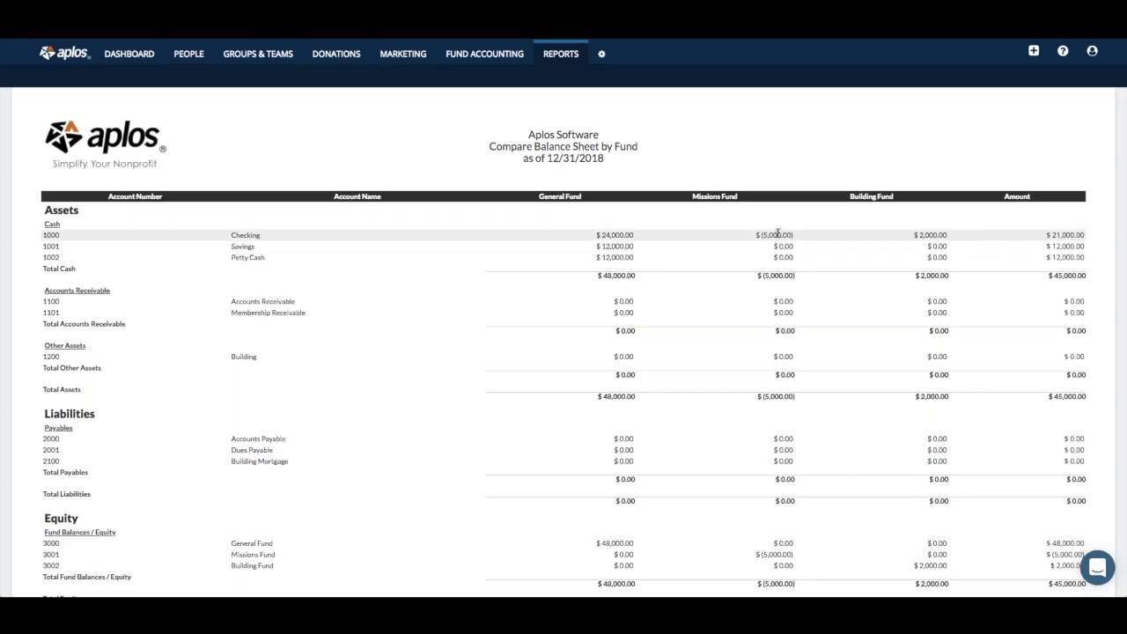
{"action": "scroll", "coordinate": [775, 234], "scroll_direction": "up", "scroll_amount": 2}
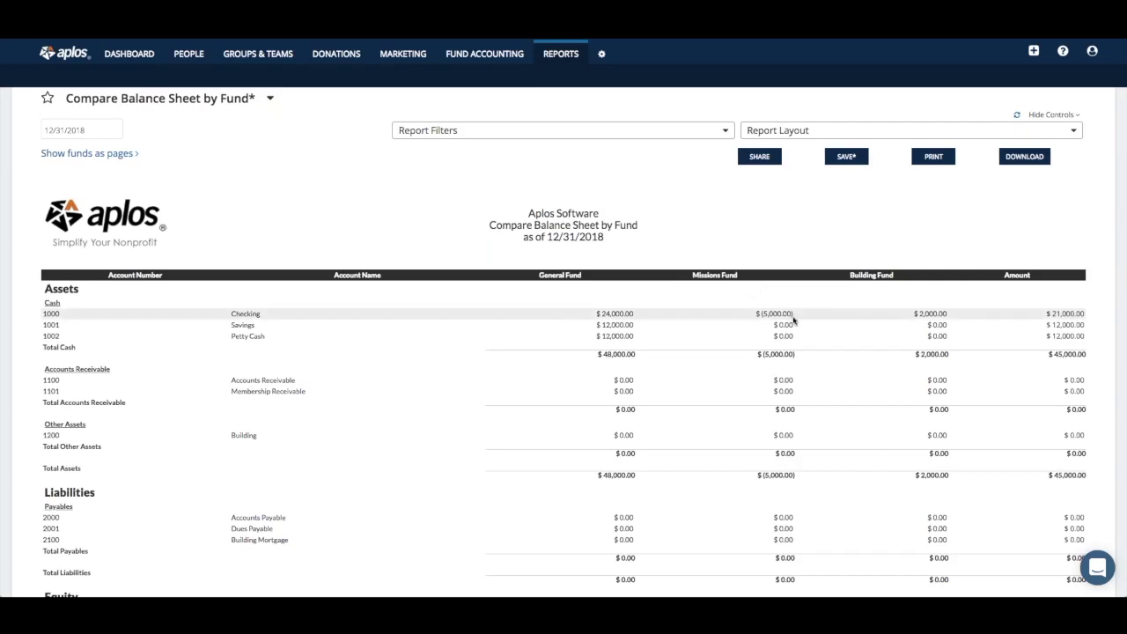
{"action": "scroll", "coordinate": [770, 310], "scroll_direction": "down", "scroll_amount": 3}
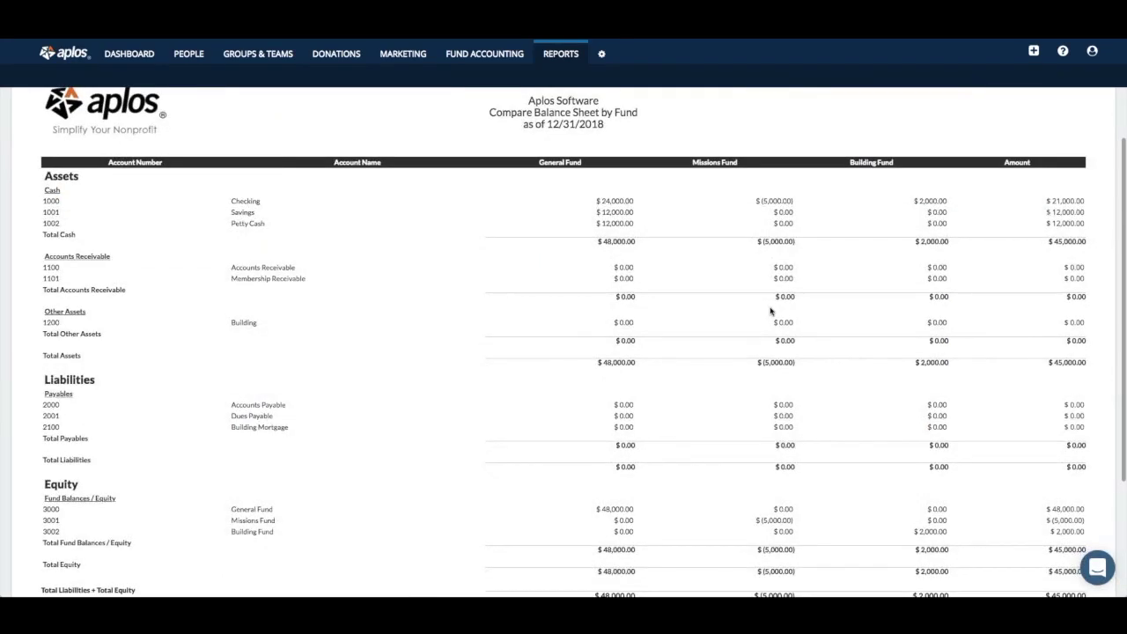
{"action": "scroll", "coordinate": [778, 264], "scroll_direction": "down", "scroll_amount": 3}
{"action": "scroll", "coordinate": [773, 369], "scroll_direction": "up", "scroll_amount": 5}
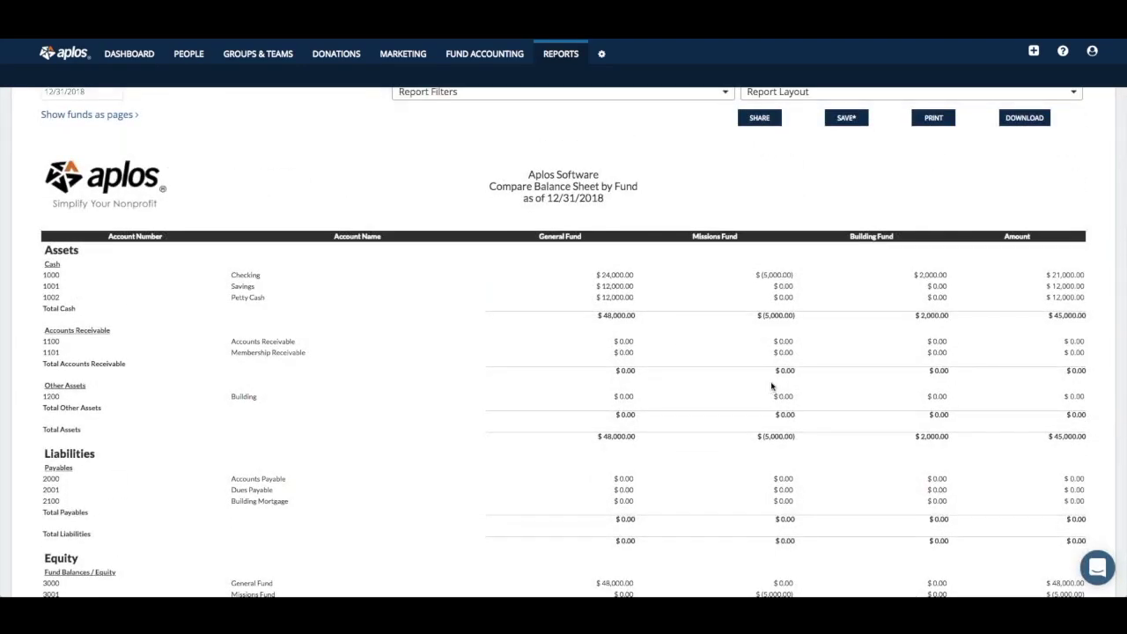
{"action": "scroll", "coordinate": [782, 361], "scroll_direction": "down", "scroll_amount": 3}
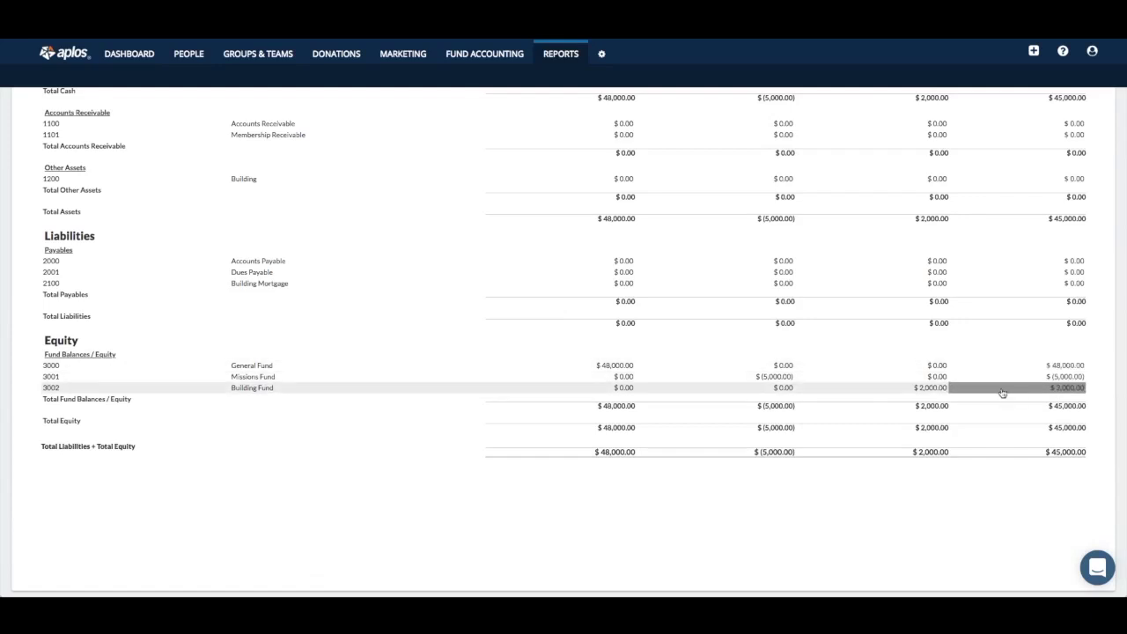
{"action": "scroll", "coordinate": [697, 372], "scroll_direction": "up", "scroll_amount": 4}
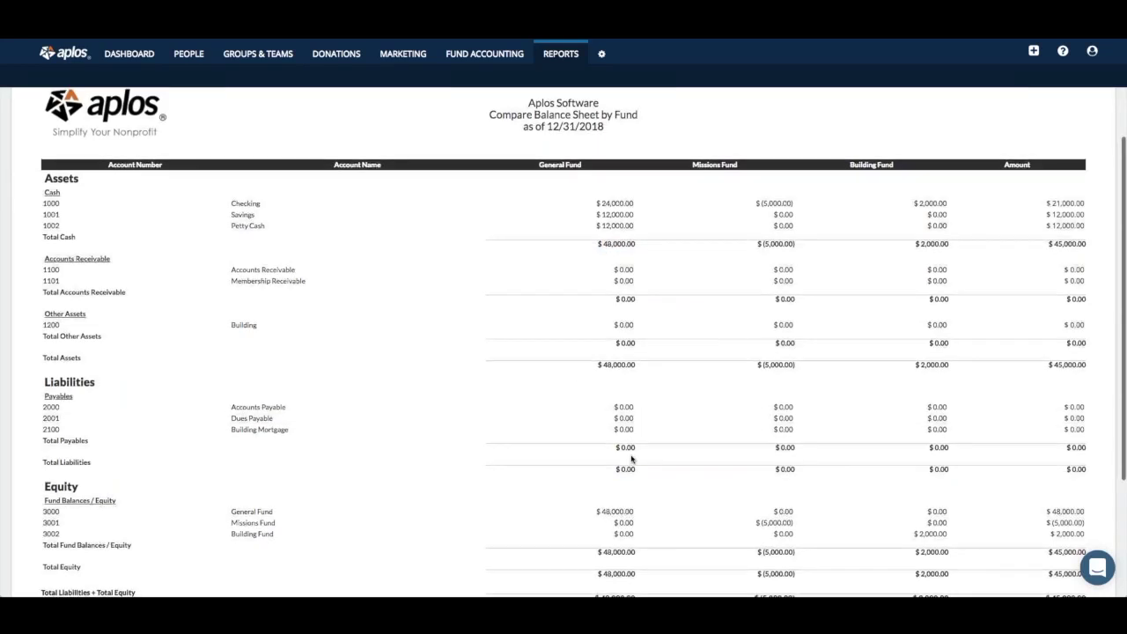
{"action": "scroll", "coordinate": [730, 396], "scroll_direction": "down", "scroll_amount": 1}
{"action": "scroll", "coordinate": [730, 402], "scroll_direction": "up", "scroll_amount": 3}
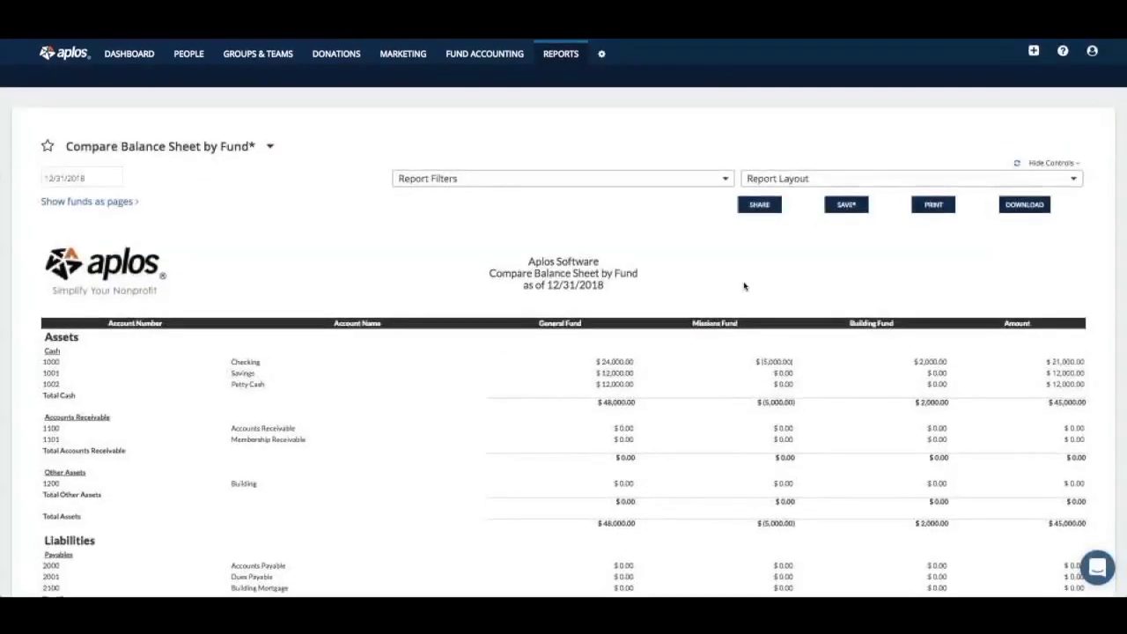
{"action": "scroll", "coordinate": [714, 422], "scroll_direction": "down", "scroll_amount": 3}
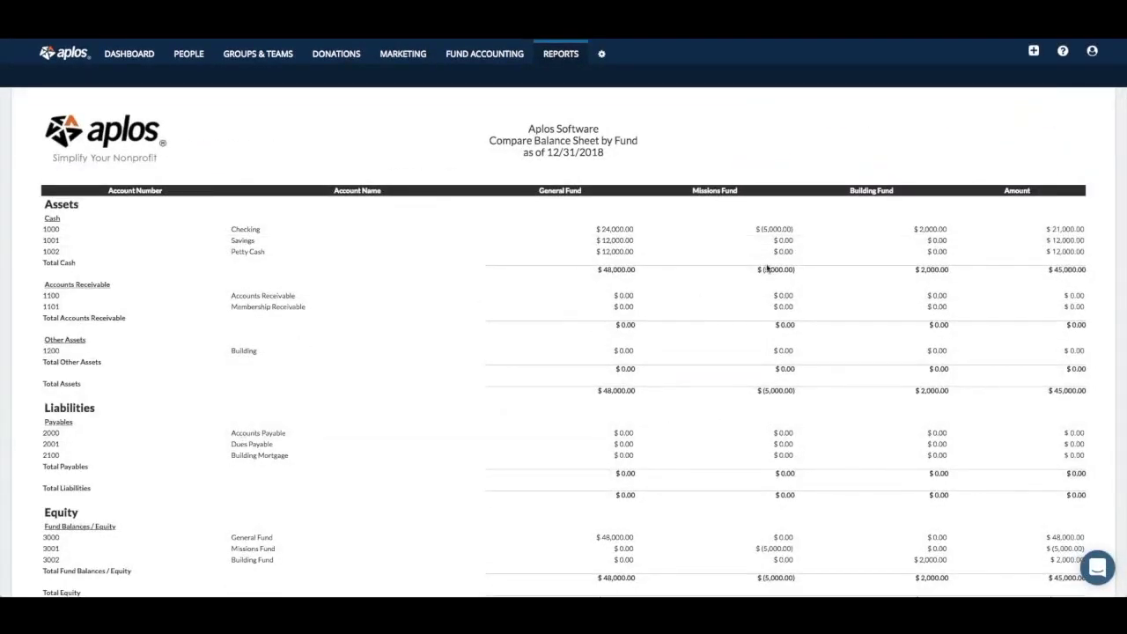
{"action": "scroll", "coordinate": [805, 320], "scroll_direction": "up", "scroll_amount": 3}
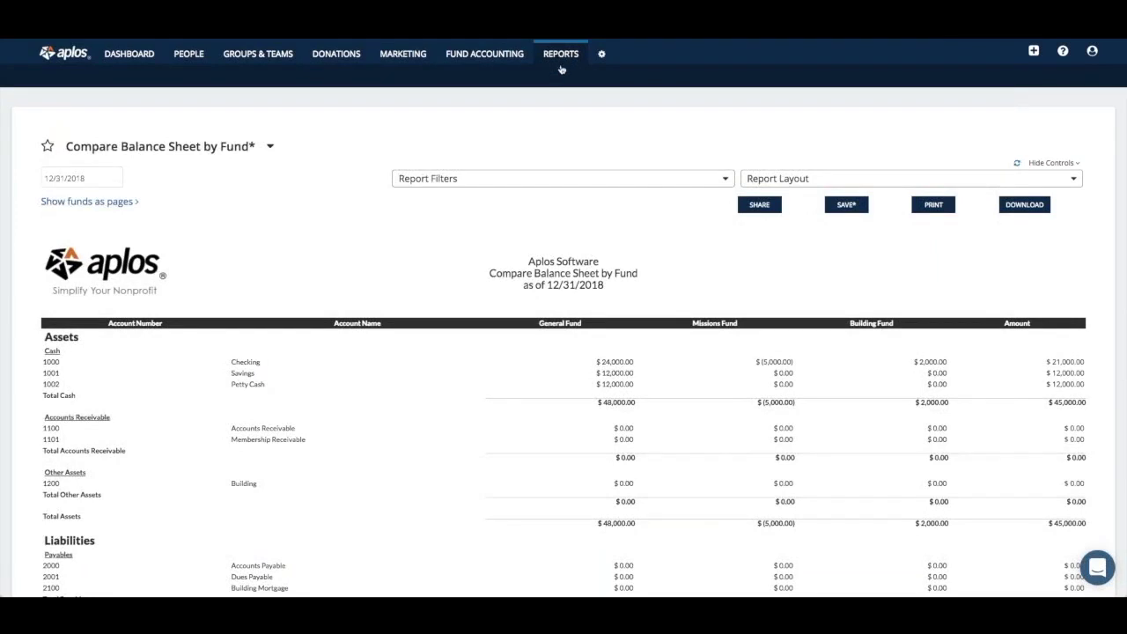
- Reopen Balance Sheet by Fund from the Reports list and review the three fund totals
{"action": "key", "text": "alt+Left"}
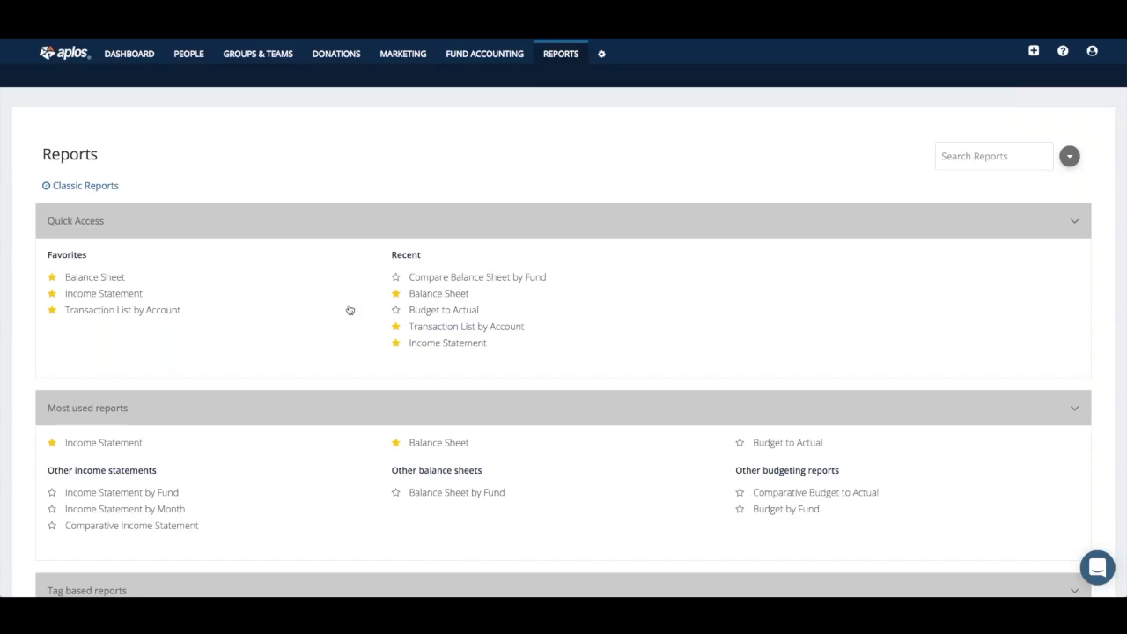
{"action": "left_click", "coordinate": [462, 494]}
{"action": "scroll", "coordinate": [758, 256], "scroll_direction": "down", "scroll_amount": 2}
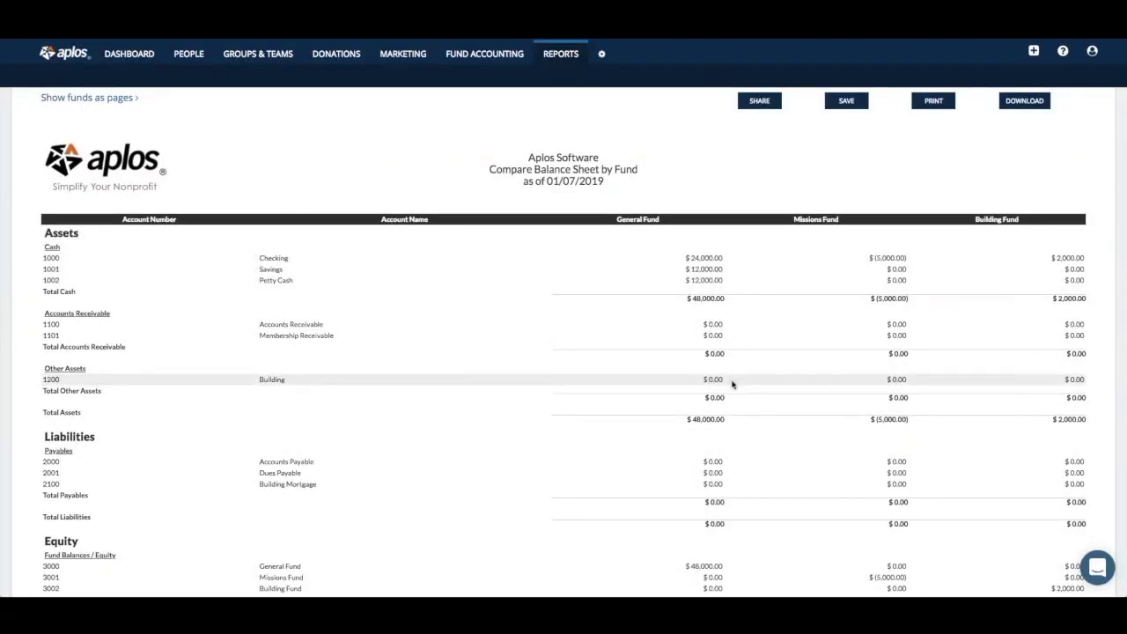
{"action": "scroll", "coordinate": [695, 540], "scroll_direction": "down", "scroll_amount": 2}
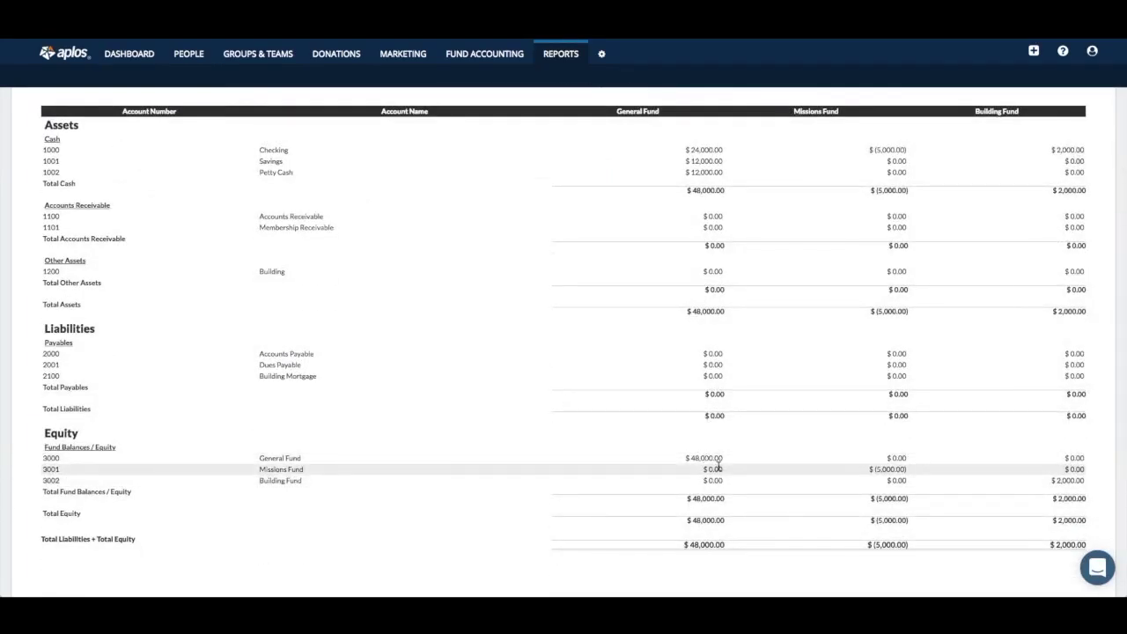
{"action": "scroll", "coordinate": [819, 314], "scroll_direction": "up", "scroll_amount": 1}
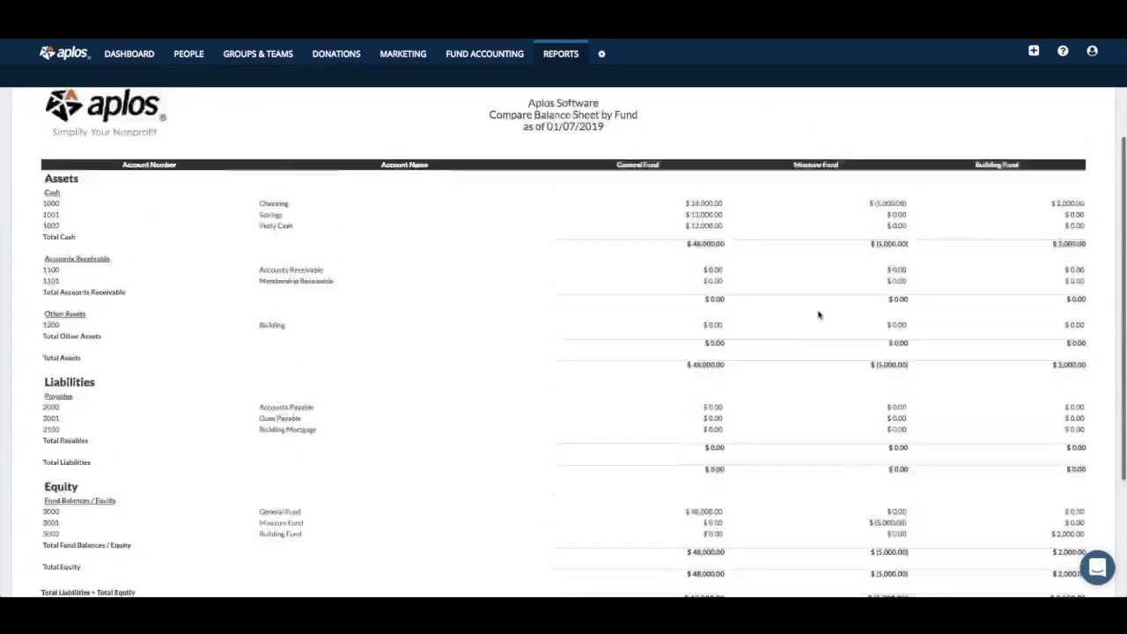
{"action": "scroll", "coordinate": [823, 278], "scroll_direction": "down", "scroll_amount": 1}
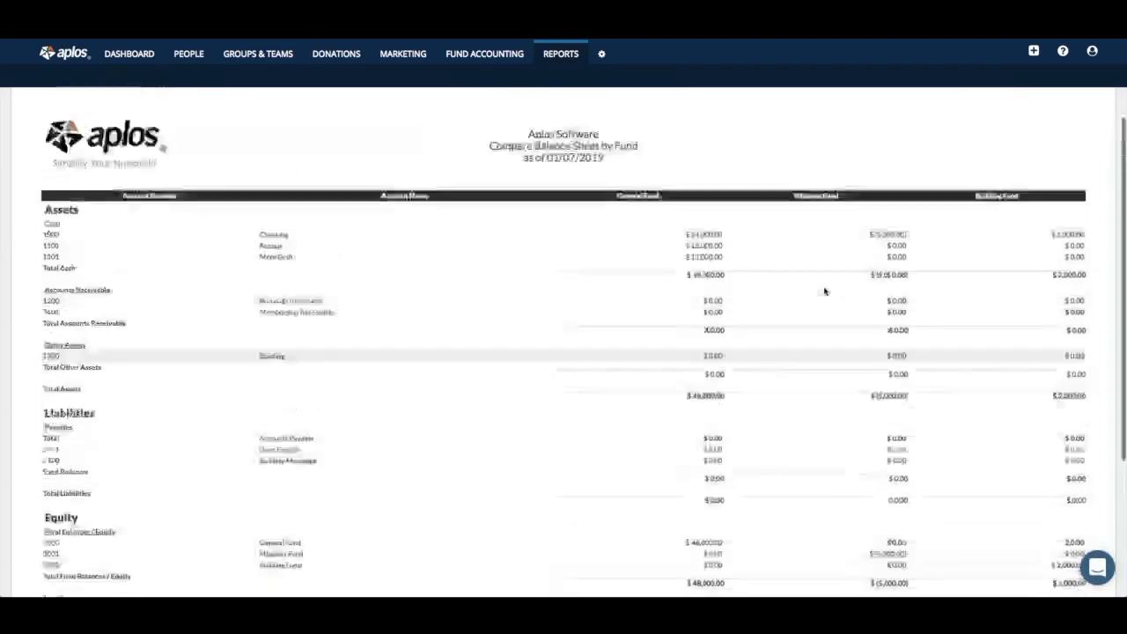
{"action": "scroll", "coordinate": [825, 291], "scroll_direction": "up", "scroll_amount": 3}
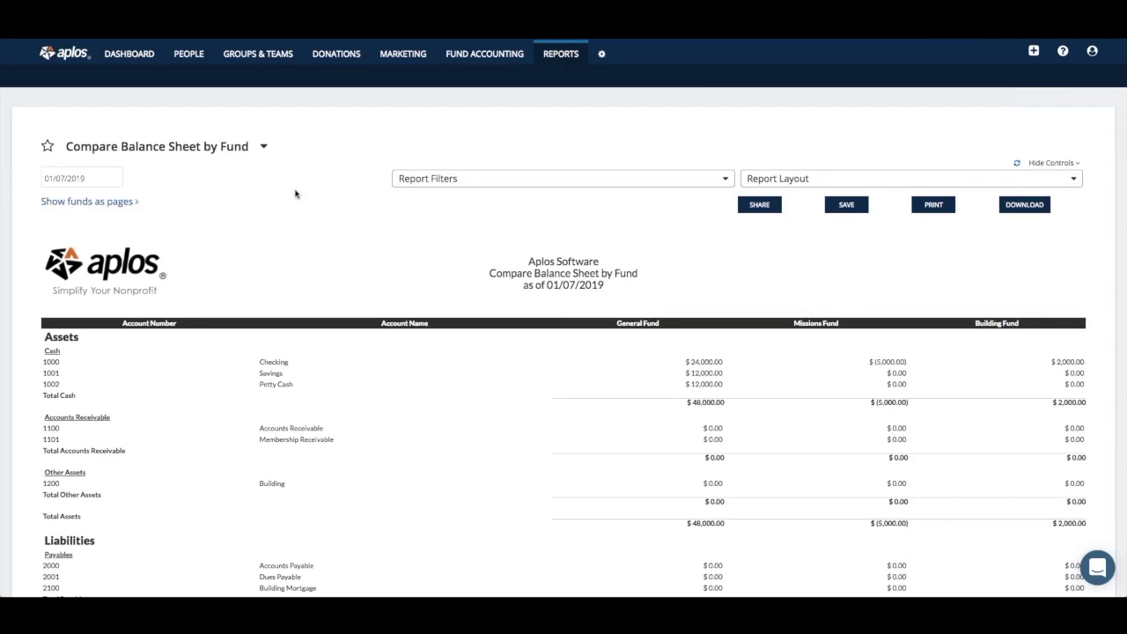
- Browse the Reports overview groups, from Quick Access down to Donations reports like Top Donor
{"action": "left_click", "coordinate": [561, 55]}
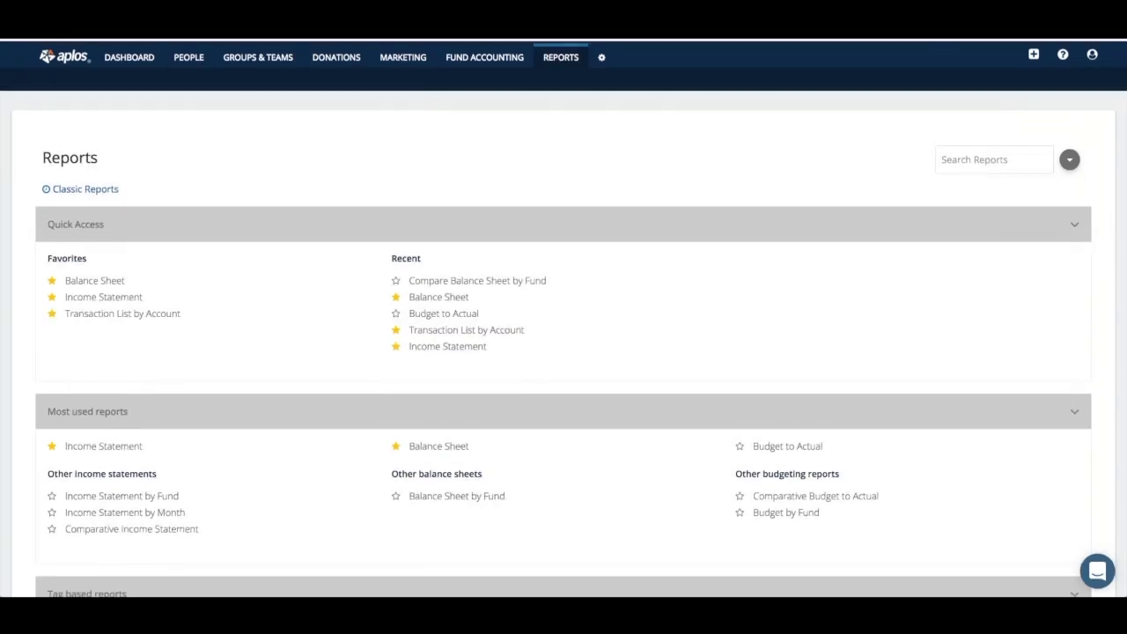
{"action": "scroll", "coordinate": [710, 276], "scroll_direction": "down", "scroll_amount": 4}
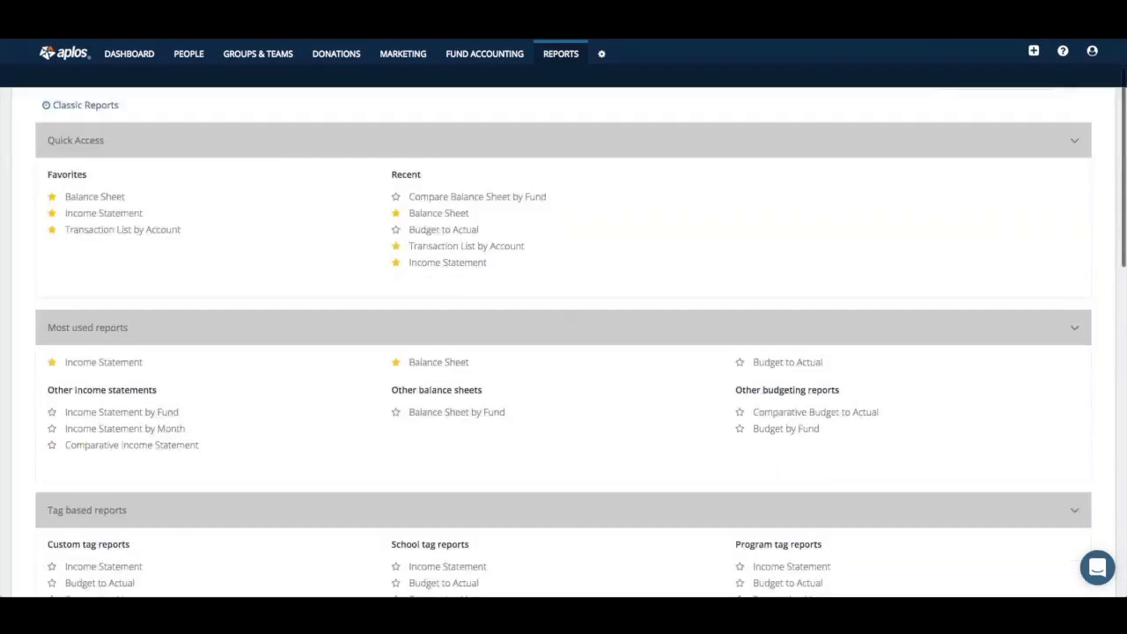
{"action": "scroll", "coordinate": [709, 277], "scroll_direction": "down", "scroll_amount": 3}
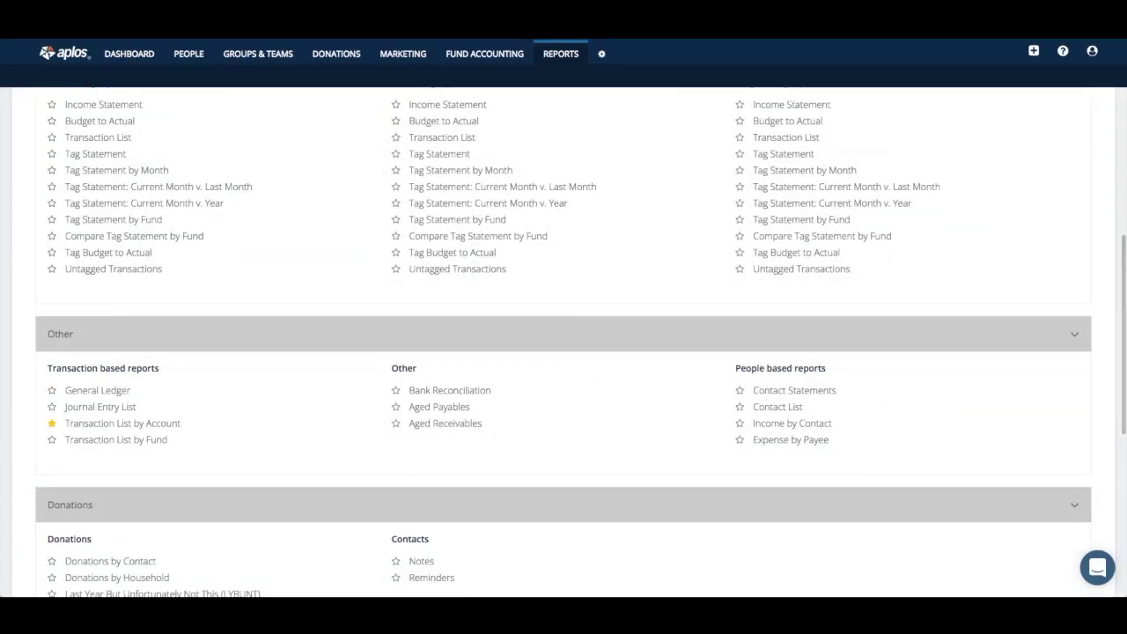
{"action": "scroll", "coordinate": [837, 272], "scroll_direction": "down", "scroll_amount": 2}
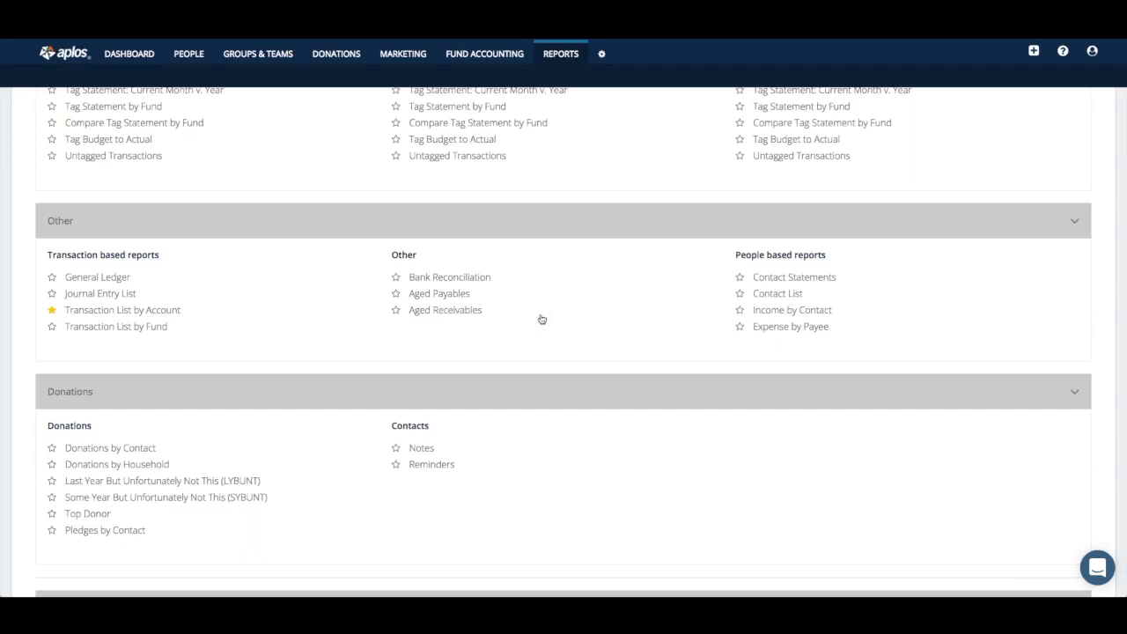
{"action": "scroll", "coordinate": [541, 319], "scroll_direction": "up", "scroll_amount": 15}
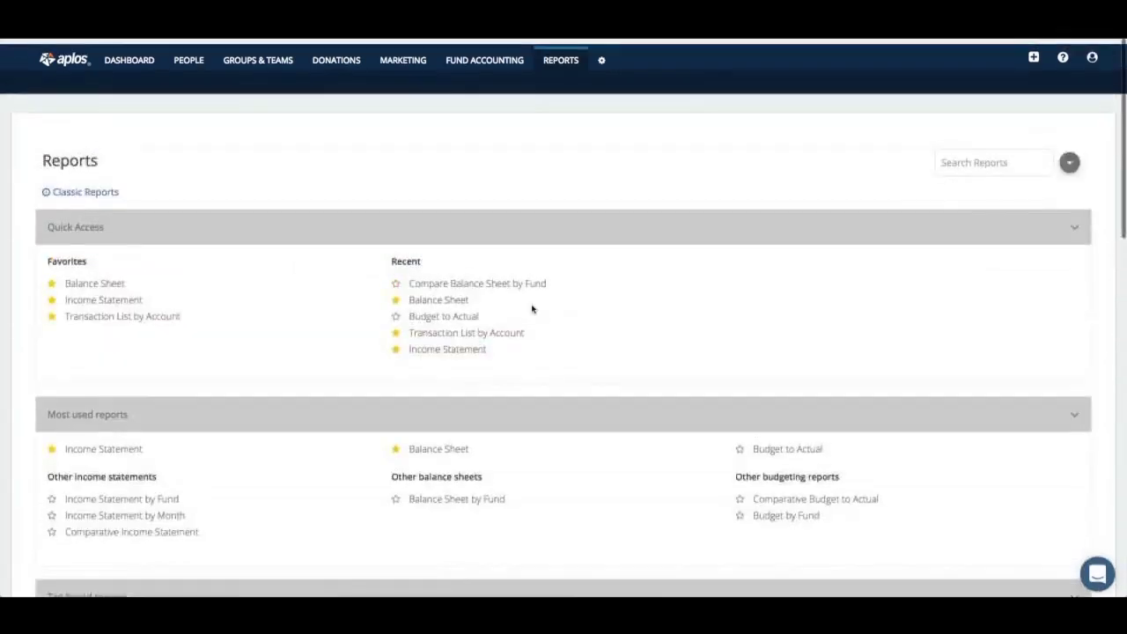